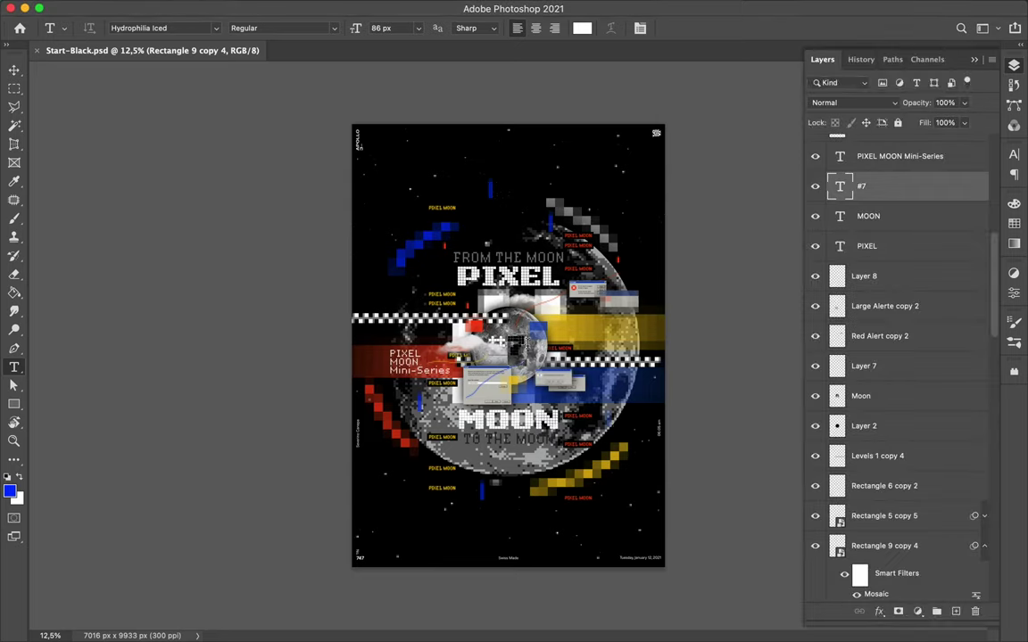
Step: Move PIXEL to the top and extend it to a centred 'PIXEL MOON #8' title
key("ctrl+Return")
key("v")
left_click(522, 279, "ctrl")
left_click_drag(522, 290, 432, 156)
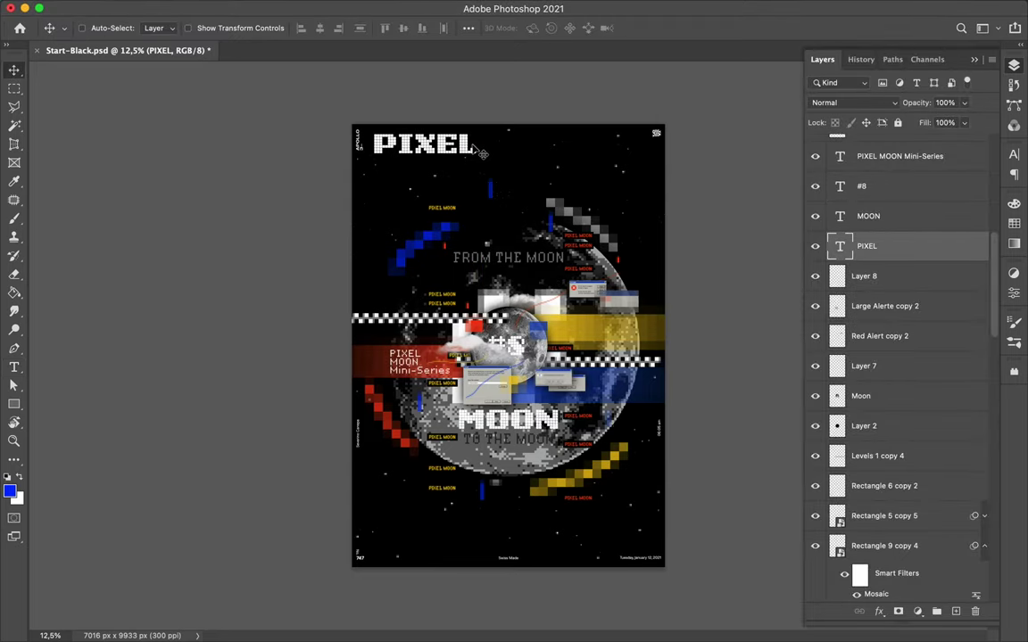
key("t")
left_click(470, 170)
type("MOON #8")
left_click(1014, 154)
left_click(913, 148)
left_click(878, 175)
key("ctrl+Return")
key("v")
mouse_move(518, 234)
left_mouse_down()
mouse_move(527, 239)
mouse_move(522, 132)
left_mouse_up()
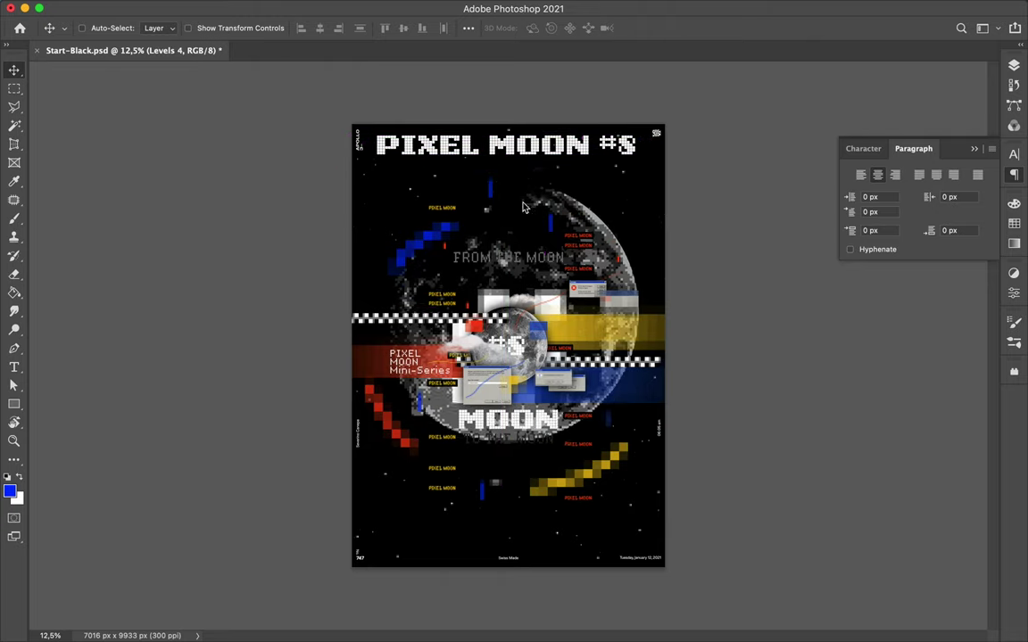
Step: Raise the moon higher on the poster and scale it to about 118%
key("ctrl+t")
key("Return")
left_click_drag(513, 220, 513, 121)
key("ctrl+t")
left_click_drag(676, 309, 714, 337)
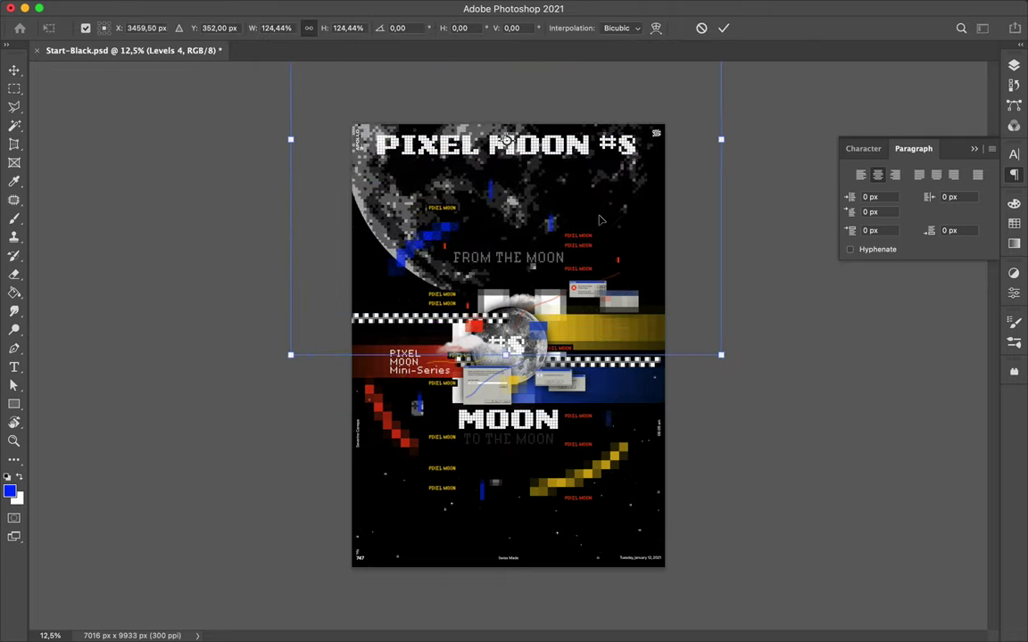
left_click_drag(507, 139, 507, 92)
key("Return")
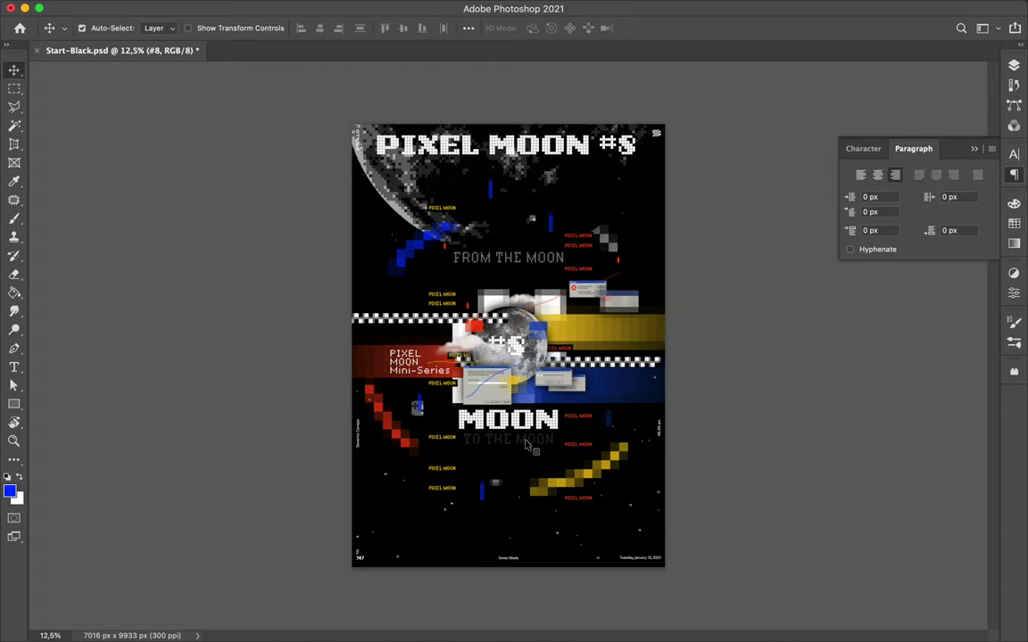
scroll(419, 256, "up", 3)
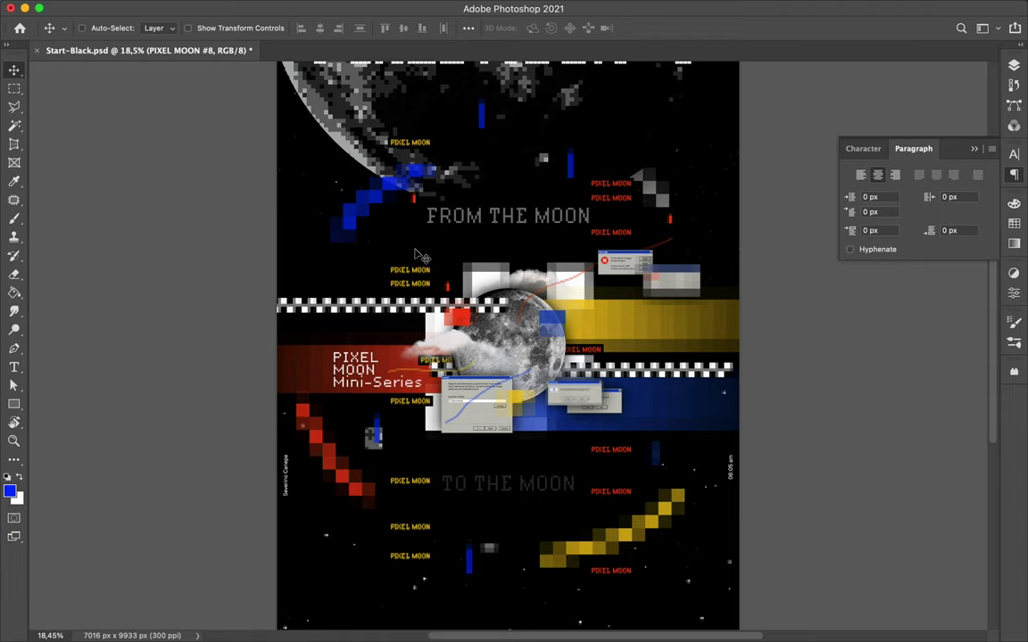
Step: Move the subtitle under the title and change it to centred 'FROM THE MOON TO THE MOON'
scroll(419, 256, "up", 5)
left_click_drag(568, 325, 455, 195)
key("t")
left_click(455, 194)
type("TO THE MOON")
key("ctrl+Return")
left_click(878, 175)
key("v")
left_click_drag(546, 205, 556, 205)
Step: Centre the title and subtitle horizontally on the canvas
key("i")
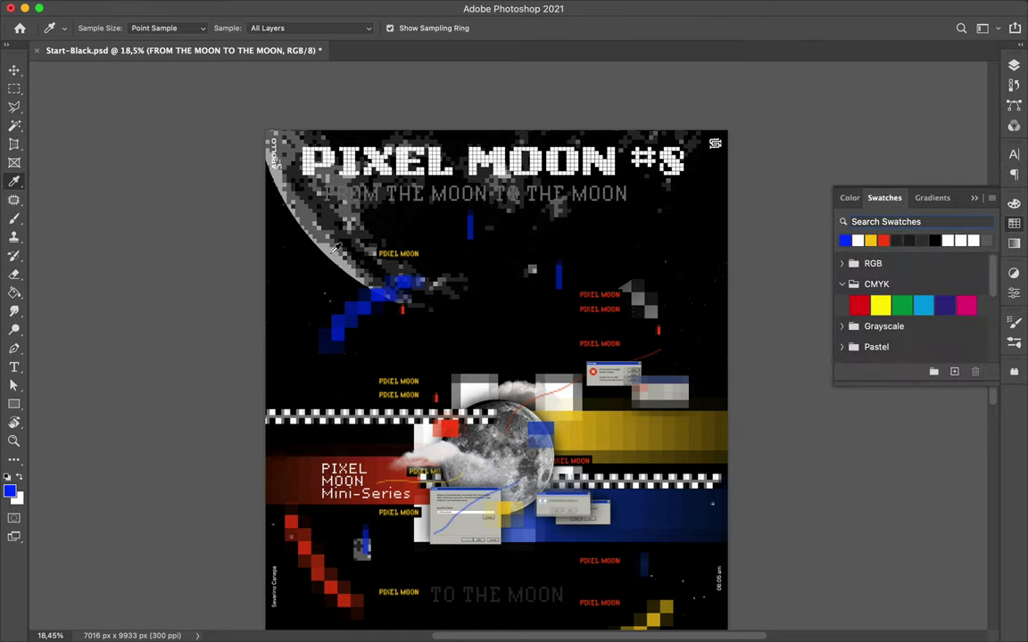
left_click(1013, 153)
left_click(981, 238)
left_click(728, 79)
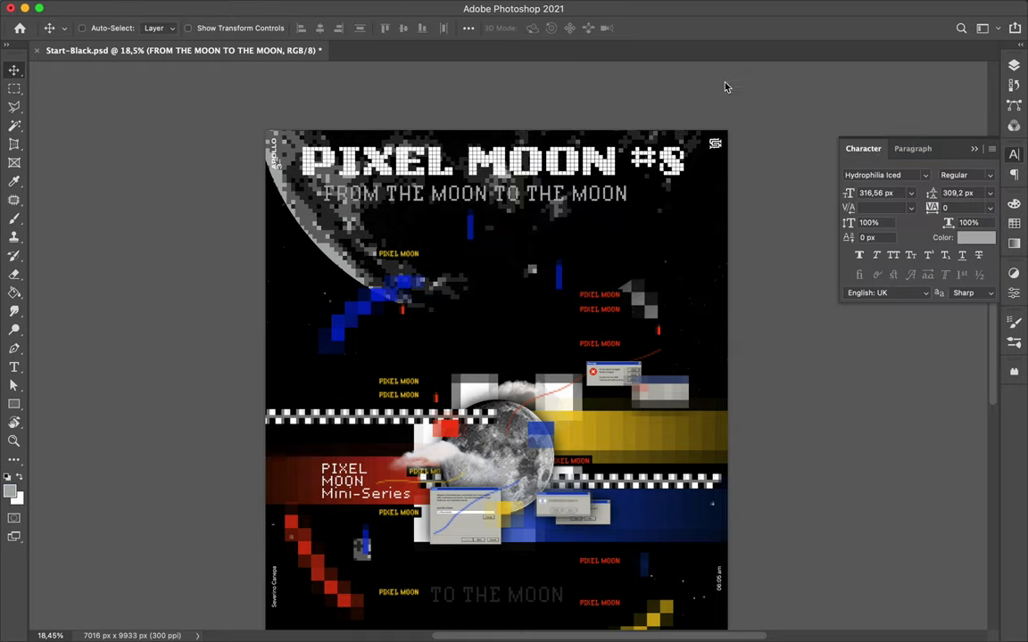
left_click(550, 176, "shift")
left_click(468, 27)
left_click(511, 159)
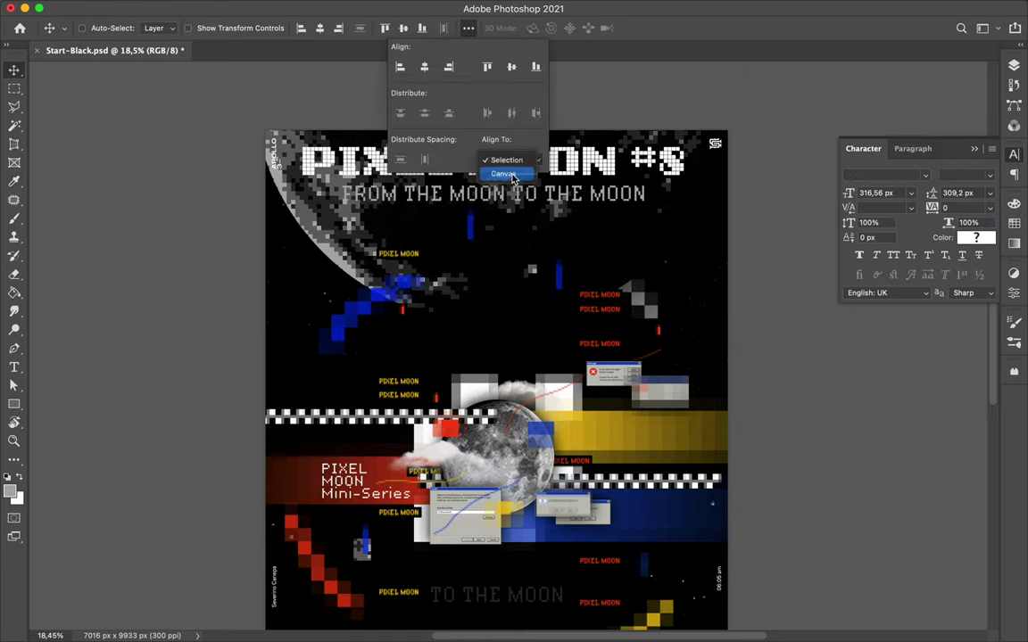
left_click(424, 67)
left_click(596, 256)
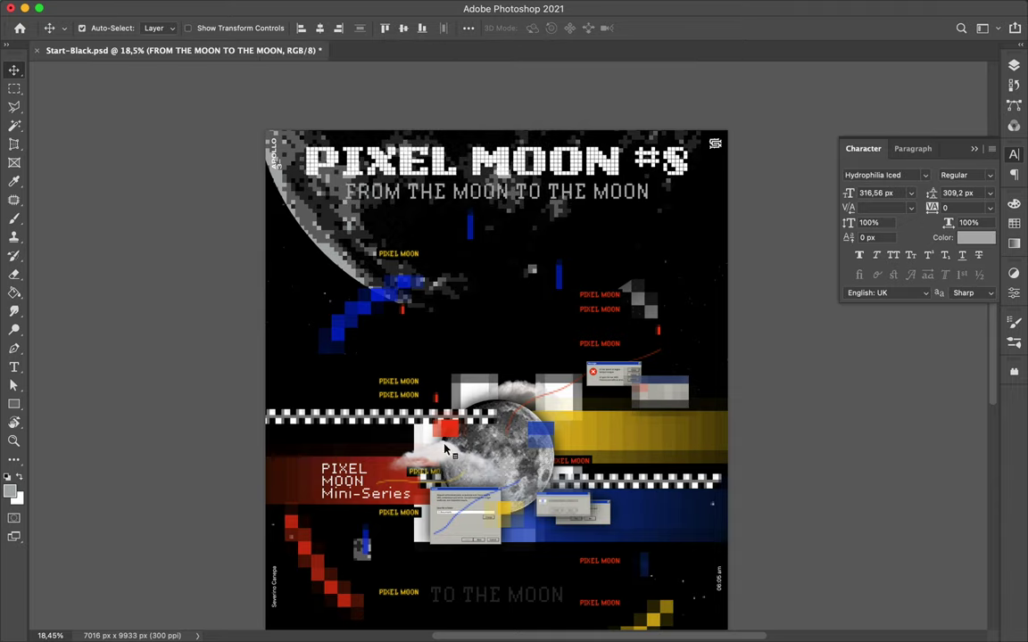
Step: Put the moon in the upper middle, white pixel blocks behind it, blue staircase left
left_click_drag(446, 449, 496, 453)
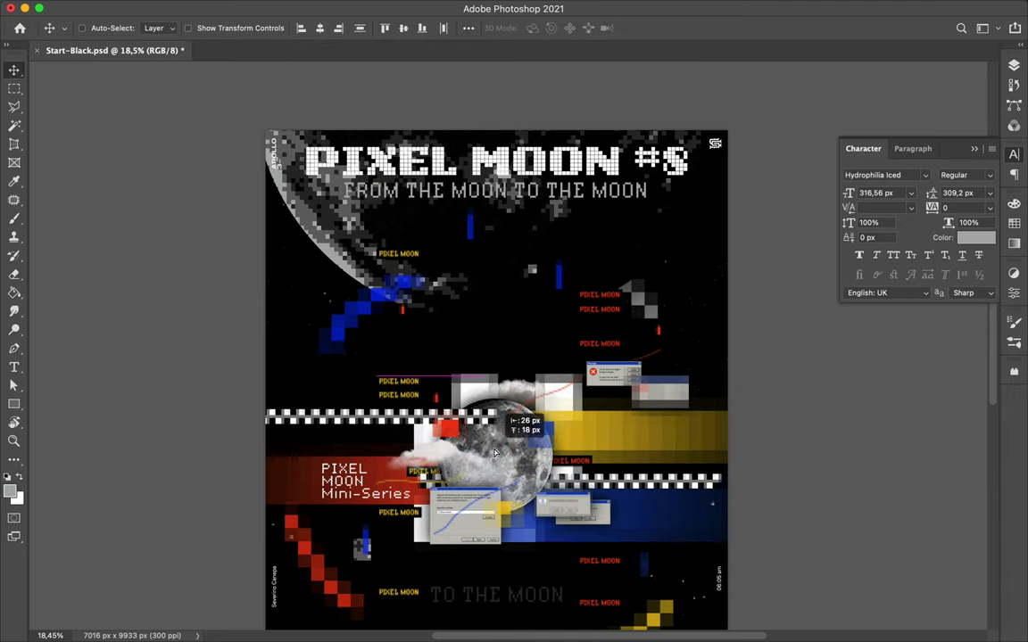
left_click_drag(496, 454, 515, 250)
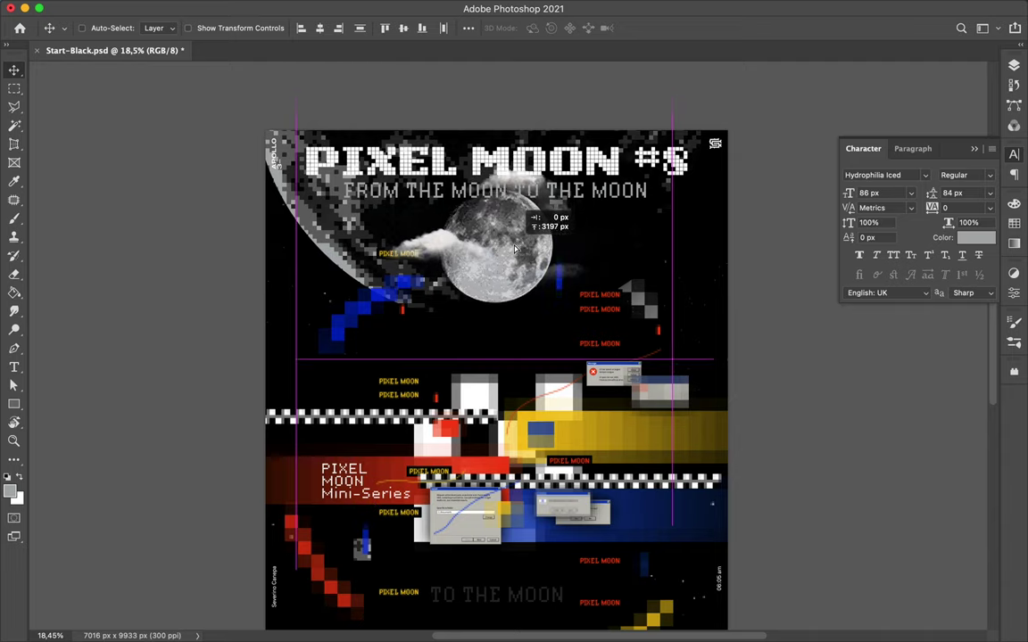
left_click_drag(515, 250, 518, 305)
left_click_drag(509, 402, 509, 217)
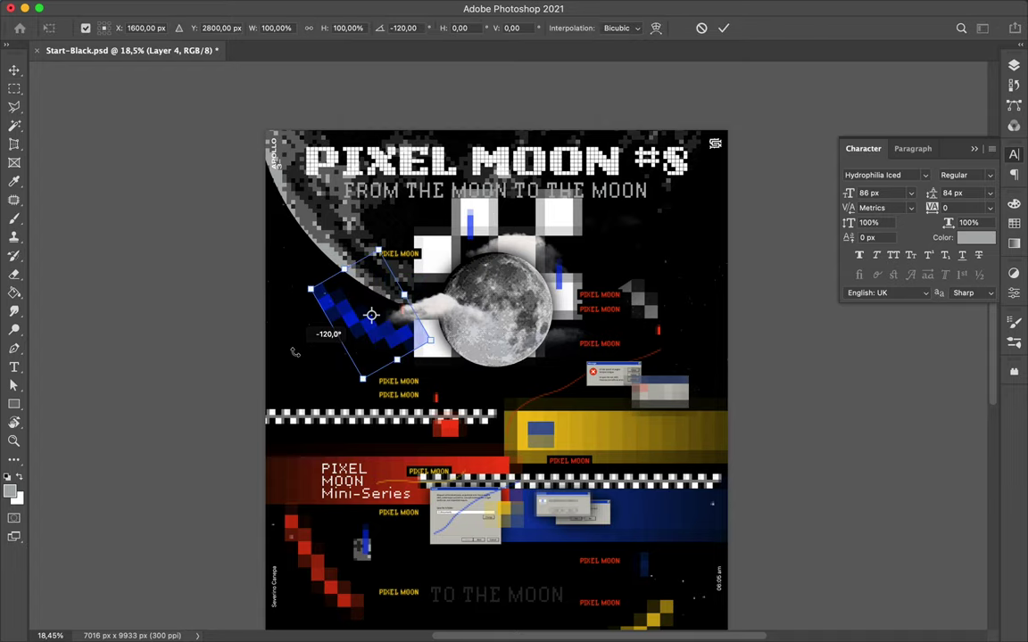
left_click_drag(357, 308, 299, 241)
Step: Rotate the red pixel staircase a quarter turn and place it at the upper-right edge
left_click(317, 559)
left_click_drag(317, 559, 520, 307)
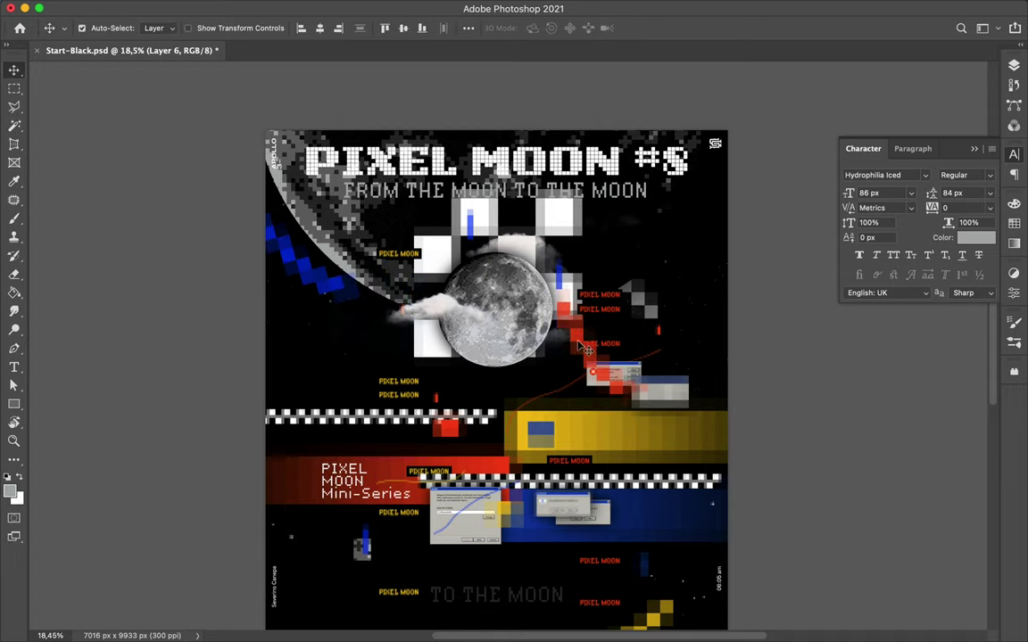
key("ctrl+t")
left_click_drag(525, 238, 484, 421)
key("Return")
left_click_drag(588, 366, 700, 255)
Step: Move the grey pixel shape left of the moon and tilt it about 28 degrees
left_click(590, 287)
left_click_drag(655, 309, 430, 479)
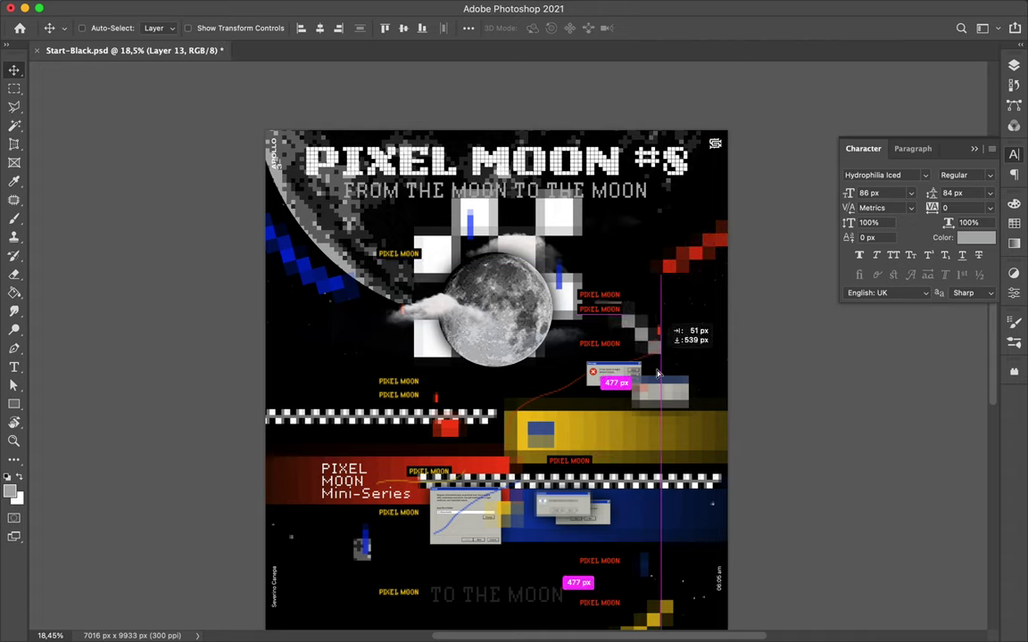
key("ctrl+t")
mouse_move(438, 393)
left_mouse_down()
mouse_move(410, 466)
mouse_move(379, 337)
left_mouse_up()
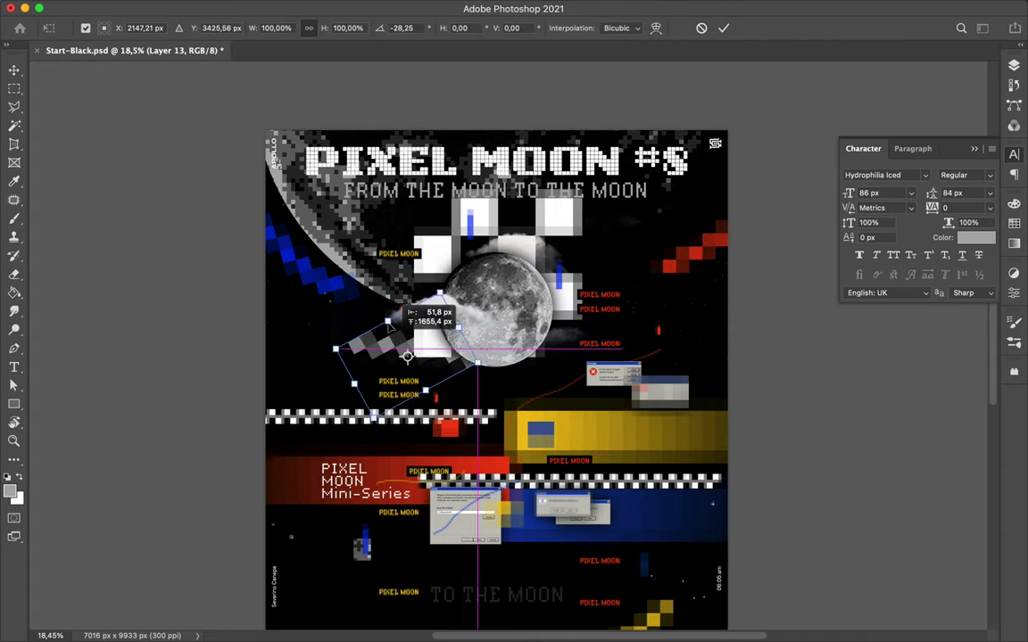
key("Return")
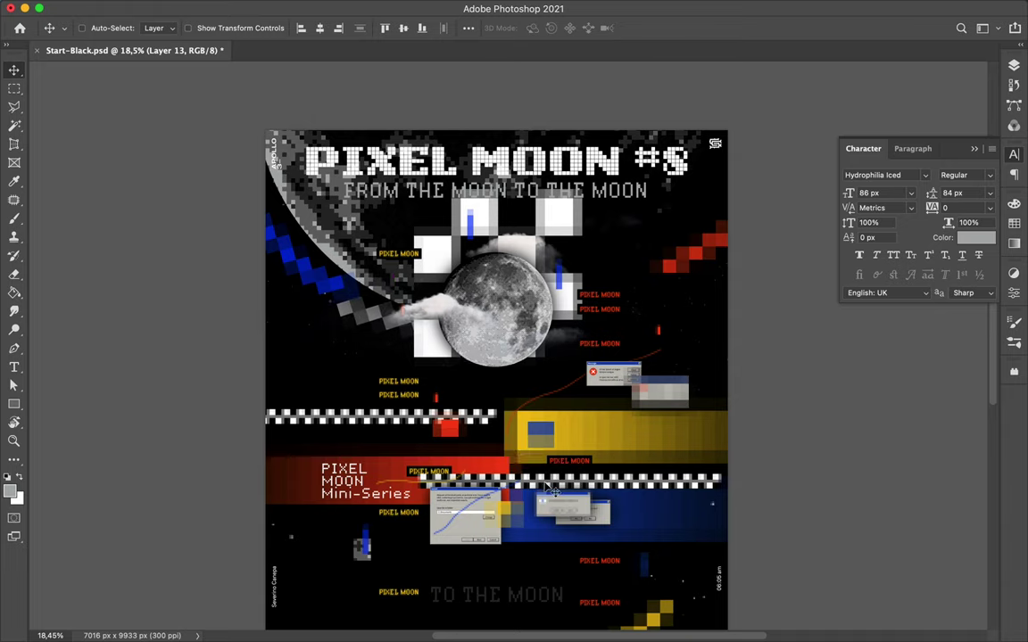
Step: Move the yellow staircase and the red alert window up beside the moon
scroll(379, 336, "down", 5)
mouse_move(656, 457)
left_mouse_down()
mouse_move(589, 189)
mouse_move(607, 174)
left_mouse_up()
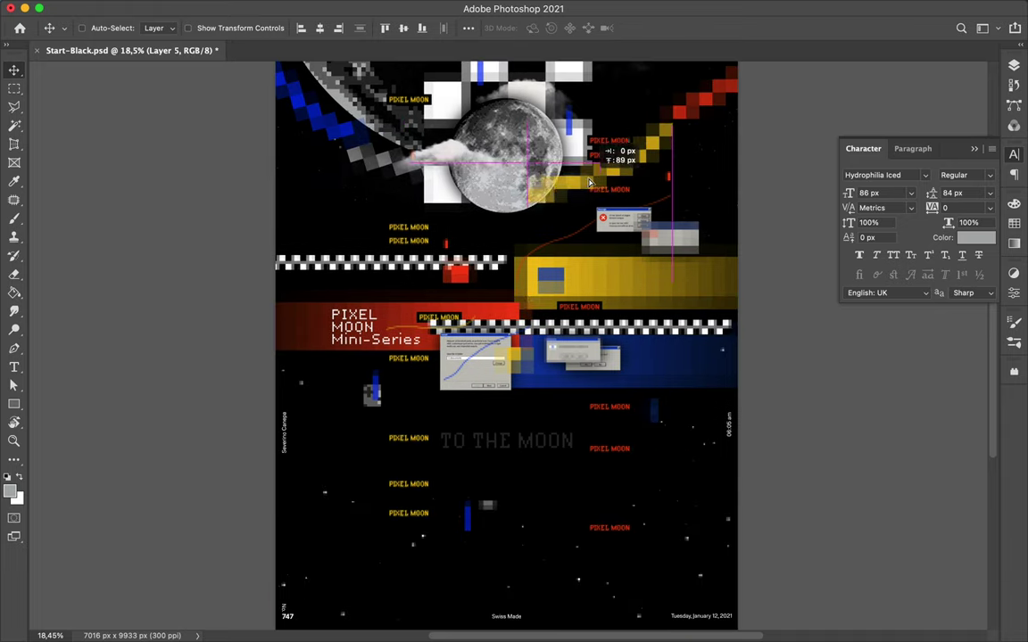
key("ctrl+t")
key("Escape")
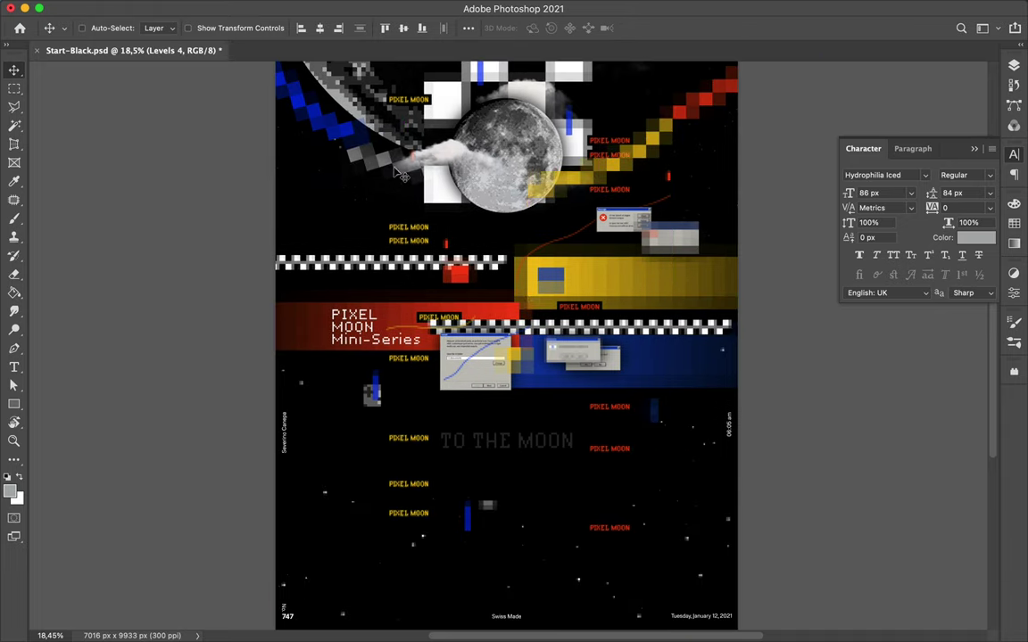
scroll(357, 165, "up", 3)
mouse_move(455, 412)
left_mouse_down()
mouse_move(440, 244)
mouse_move(448, 268)
left_mouse_up()
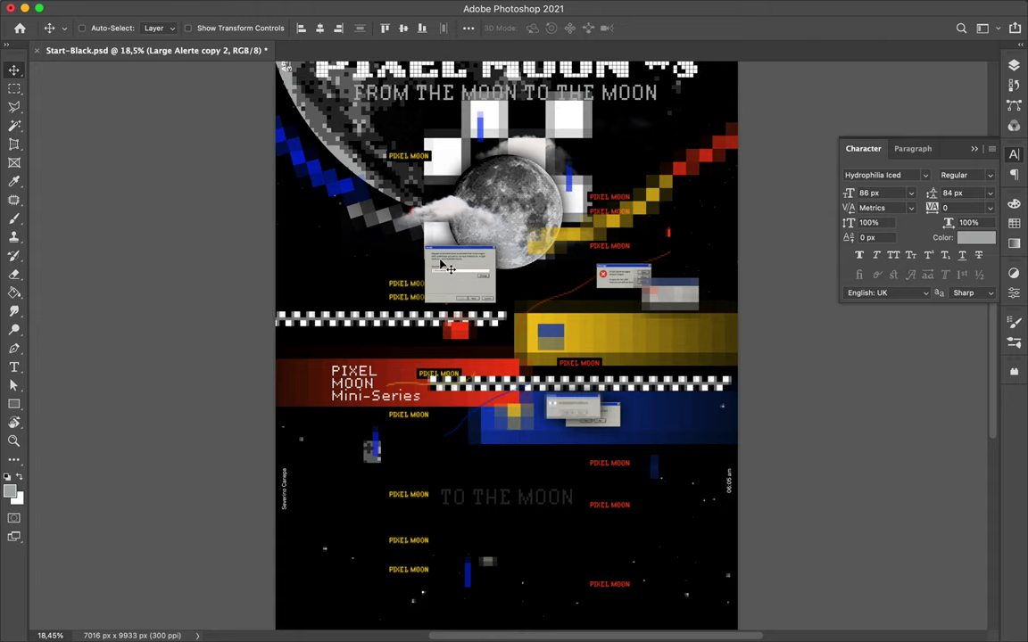
left_click_drag(627, 283, 578, 197)
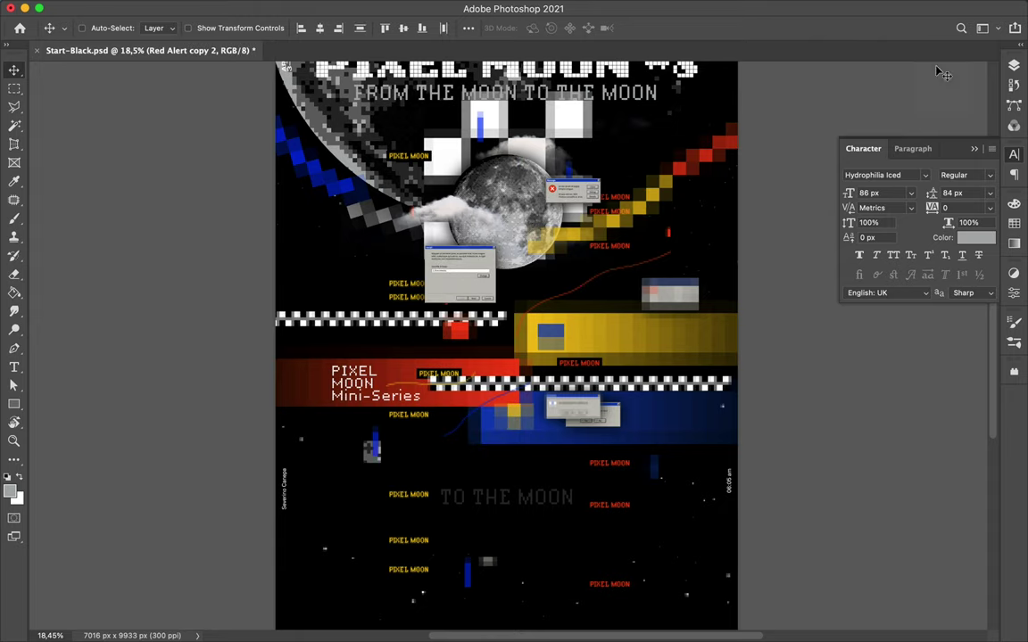
Step: Restack Rectangle 9 copy 2 and Red Alert copy 3 layers and position the alert graphics beside the moon
key("F7")
scroll(893, 357, "down", 3)
left_click(883, 544)
left_click_drag(883, 543, 879, 208)
mouse_move(624, 197)
left_mouse_down()
mouse_move(586, 181)
mouse_move(598, 172)
left_mouse_up()
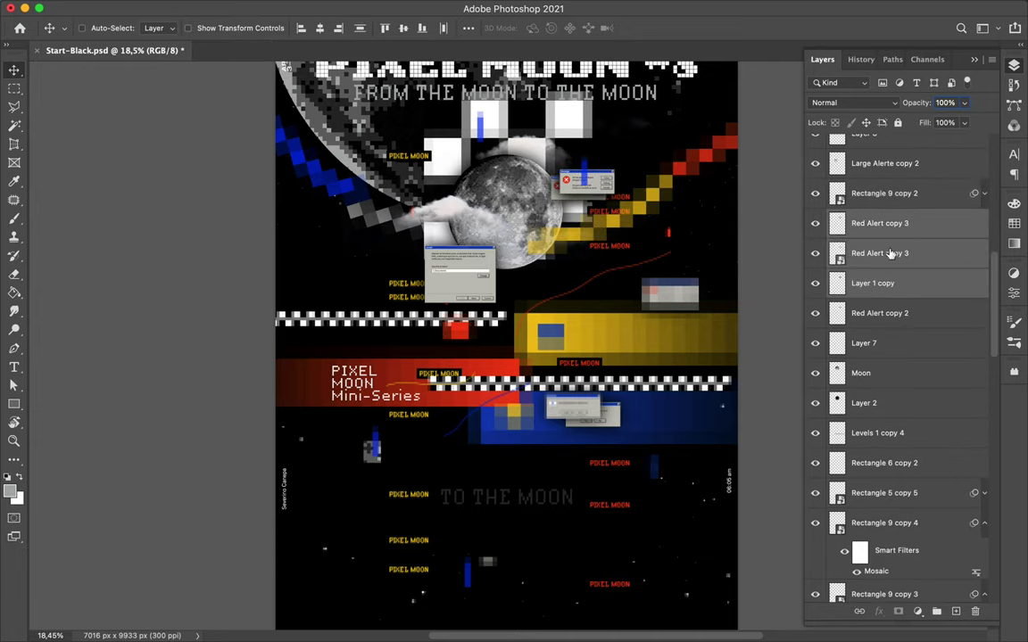
left_click_drag(886, 229, 883, 463)
left_click_drag(565, 163, 620, 178)
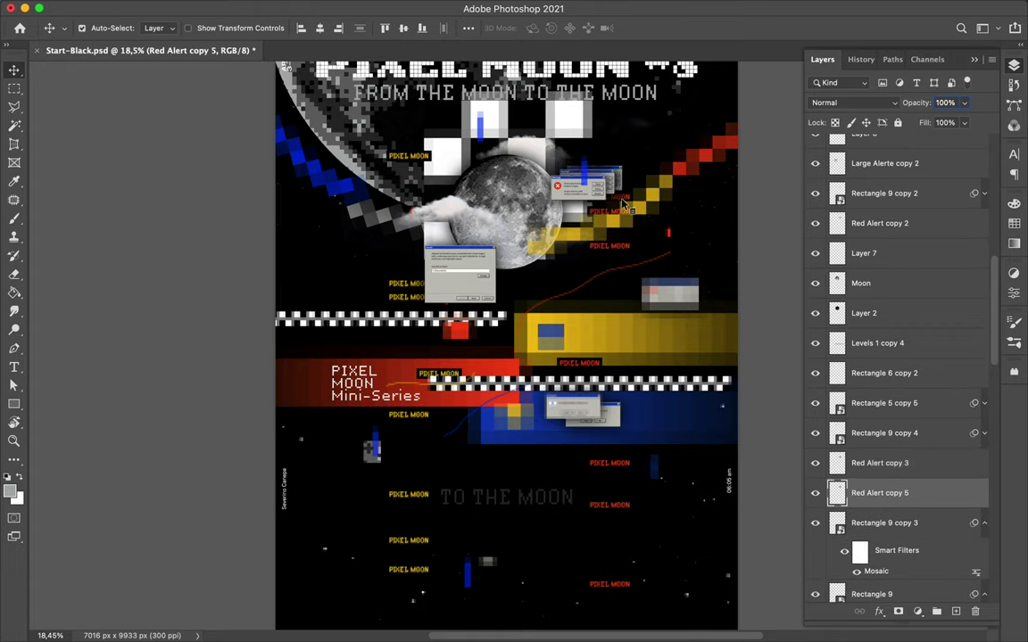
Step: Move the small grey block near the moon and the Mini-Series text to the top centre
left_click(366, 256)
left_click_drag(375, 453, 385, 266)
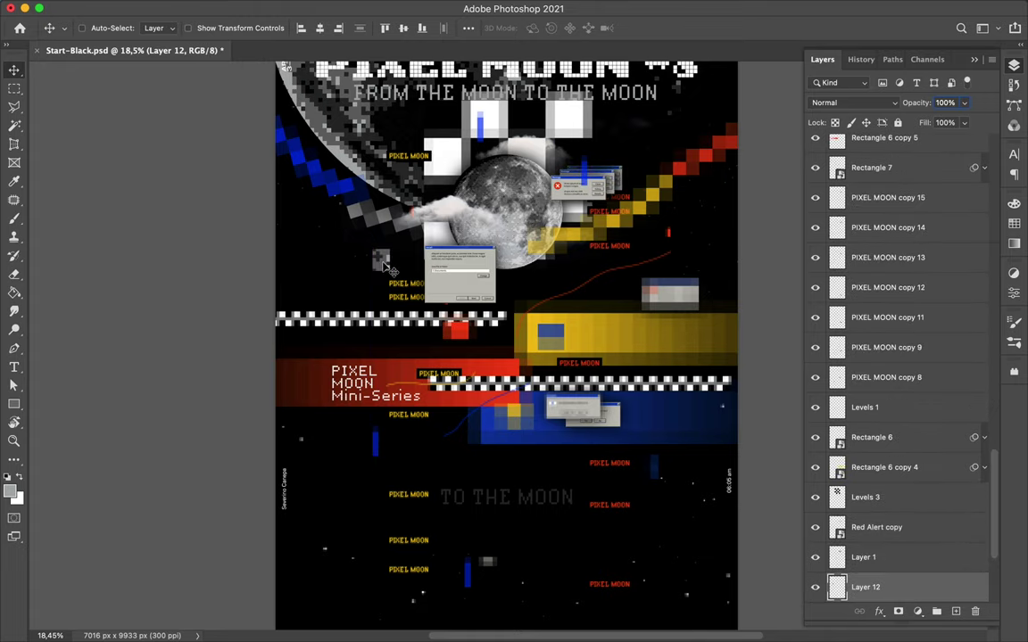
left_click_drag(371, 379, 530, 128)
left_click(861, 59)
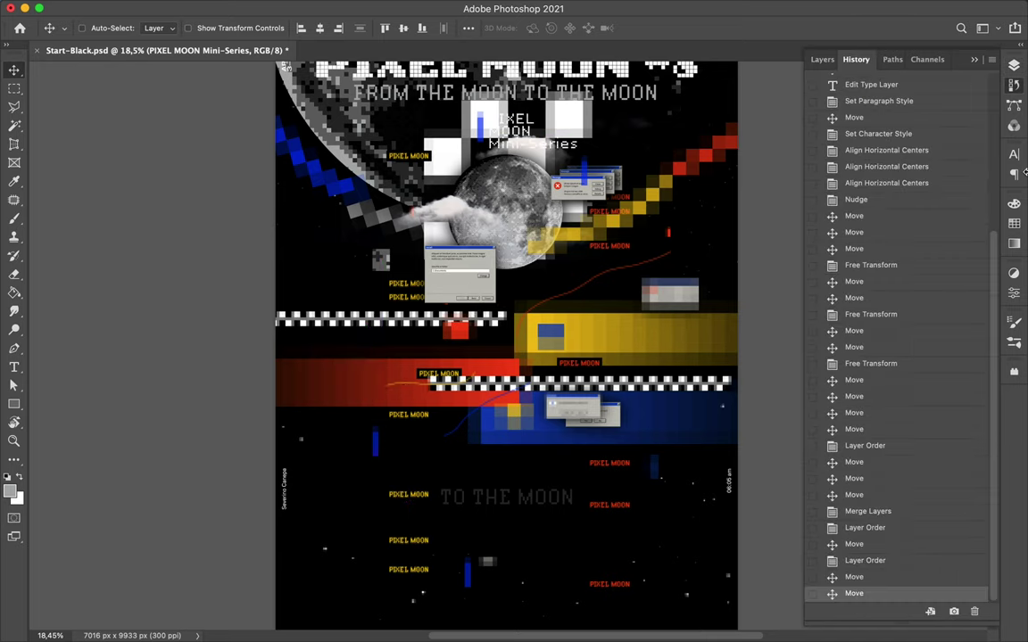
Step: Adjust the Mini-Series text's size and leading and place it beside the subtitle
left_click(1013, 153)
left_click(913, 148)
left_click(863, 148)
left_click(897, 193)
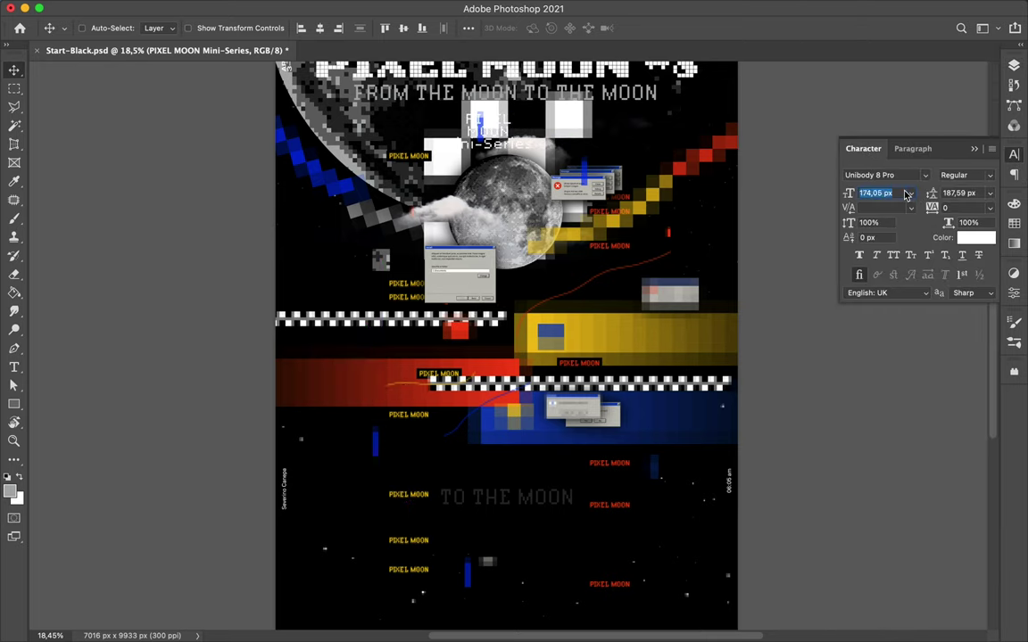
type("95")
left_click_drag(526, 145, 665, 143)
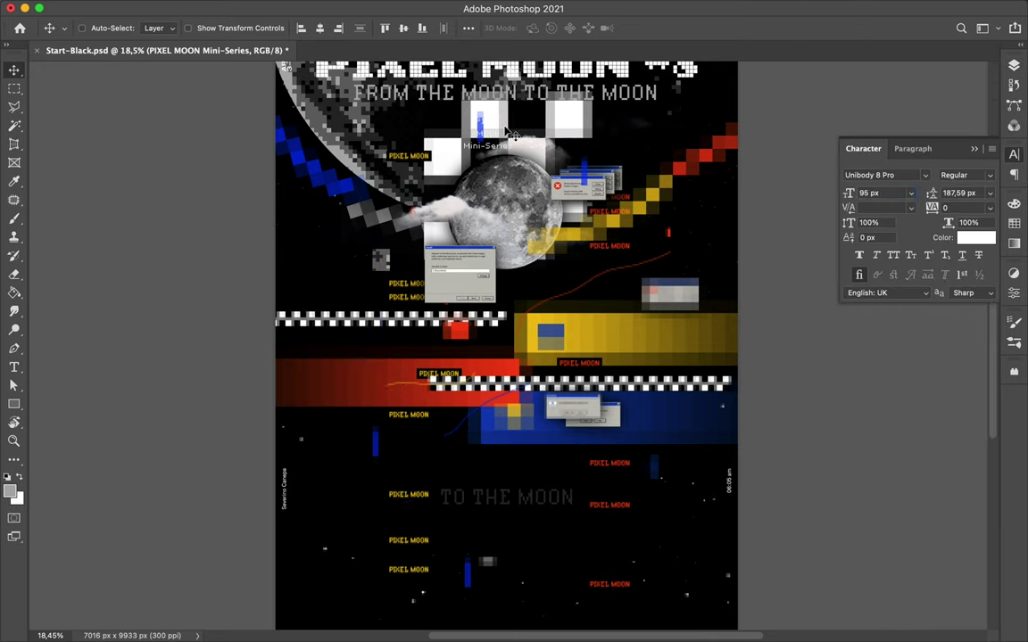
left_click(959, 193)
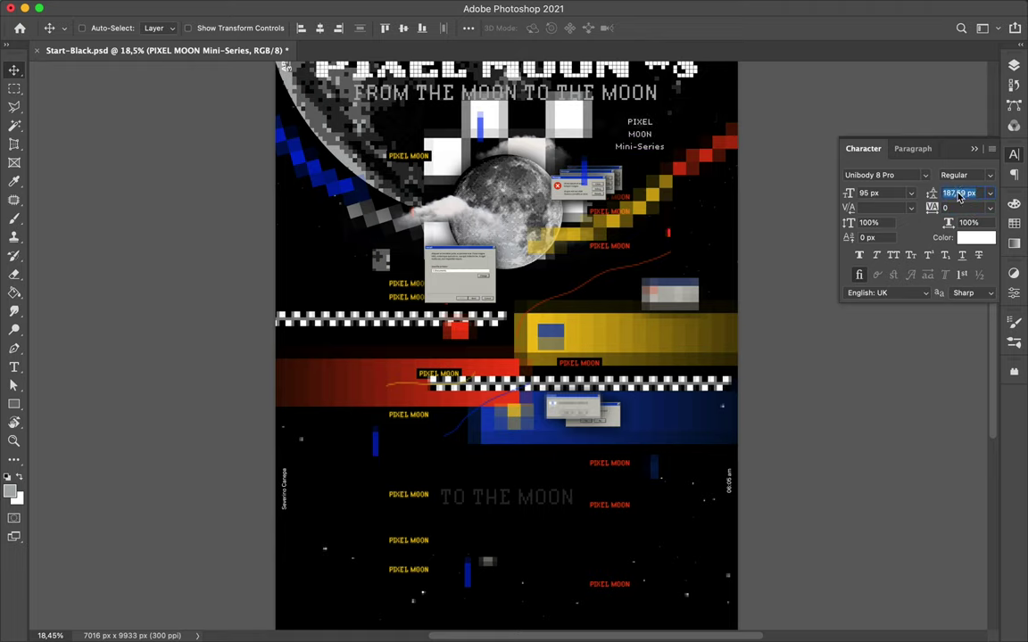
type("148")
scroll(532, 228, "up", 2)
left_click(532, 227, "super")
left_click_drag(652, 199, 694, 166)
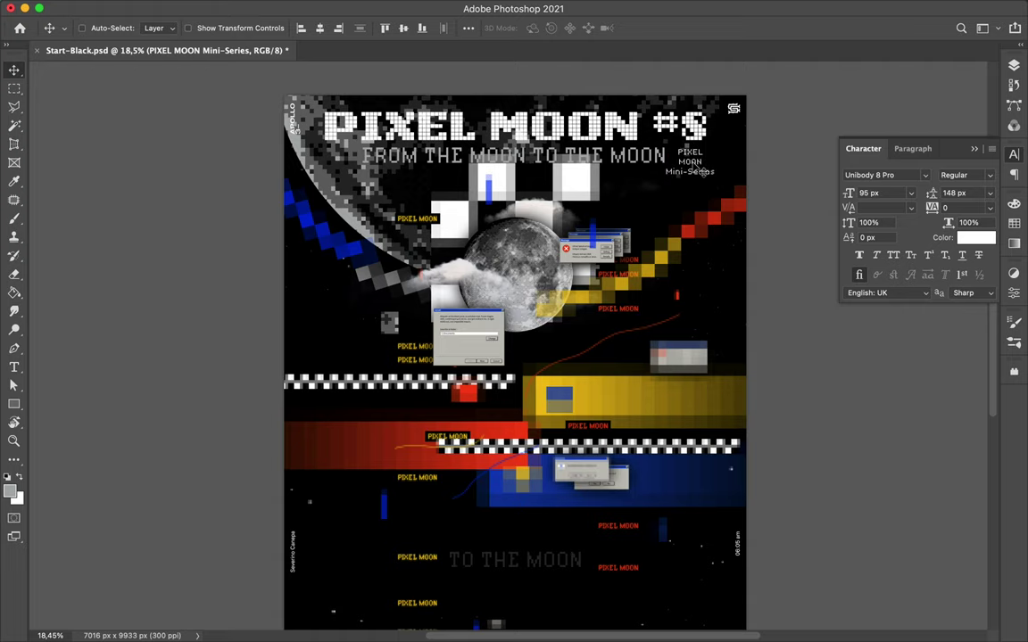
left_click(401, 430)
Step: Rotate the red and yellow stripes upright into vertical bars
key("super+t")
mouse_move(535, 411)
left_mouse_down()
mouse_move(331, 301)
mouse_move(300, 158)
left_mouse_up()
key("Return")
key("super+t")
left_click_drag(860, 375, 716, 563)
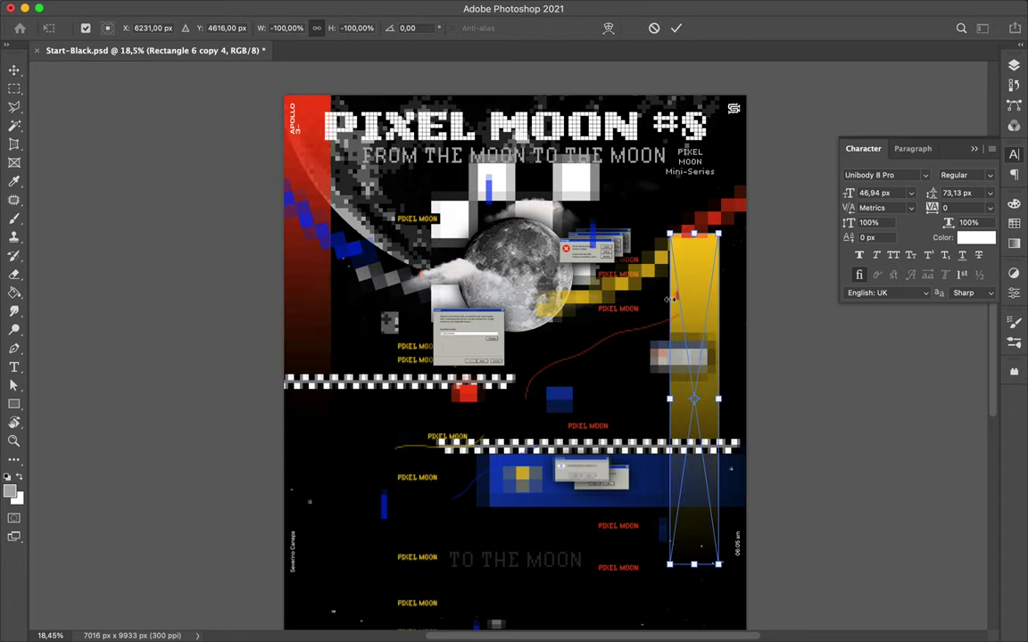
key("Return")
Step: Set the yellow bar against the right edge and turn the blue rectangle upright
left_click_drag(688, 393, 743, 159)
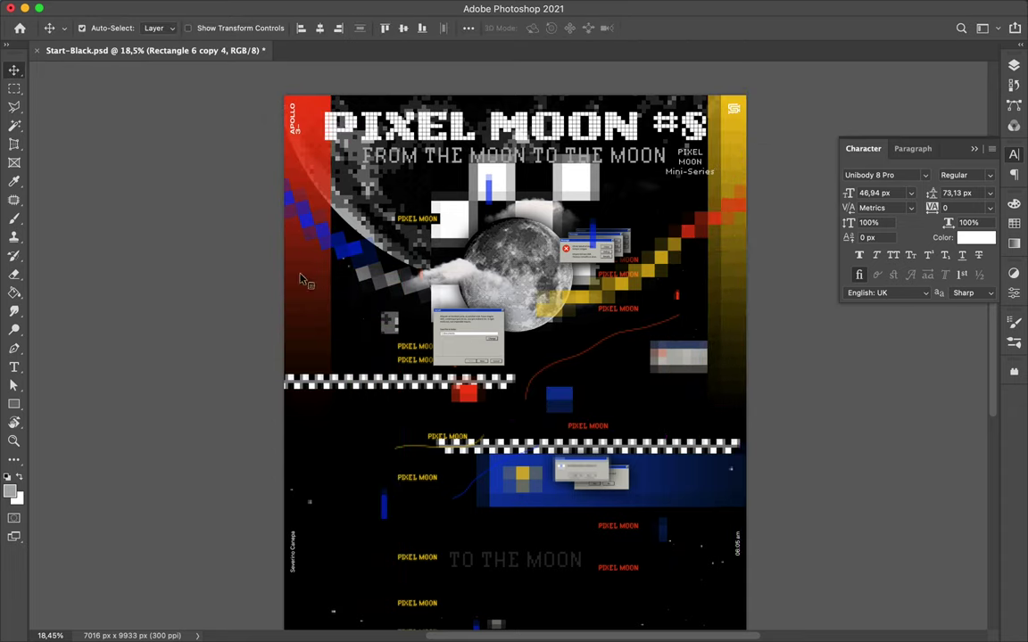
left_click_drag(298, 276, 280, 268)
key("super+t")
left_click_drag(853, 500, 714, 571)
Step: Place the blue beam beneath the moon and move the checkered strips up near the top
key("Return")
mouse_move(660, 402)
left_mouse_down()
mouse_move(544, 415)
mouse_move(524, 386)
mouse_move(526, 416)
left_mouse_up()
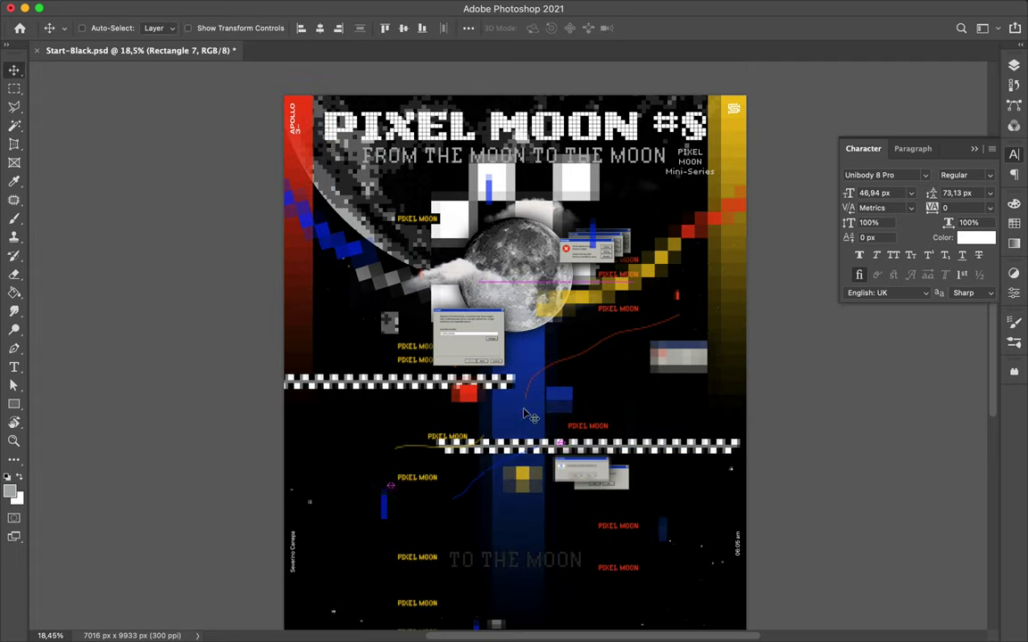
left_click_drag(357, 385, 357, 100)
mouse_move(574, 437)
left_mouse_down()
mouse_move(743, 209)
mouse_move(745, 175)
mouse_move(204, 228)
left_mouse_up()
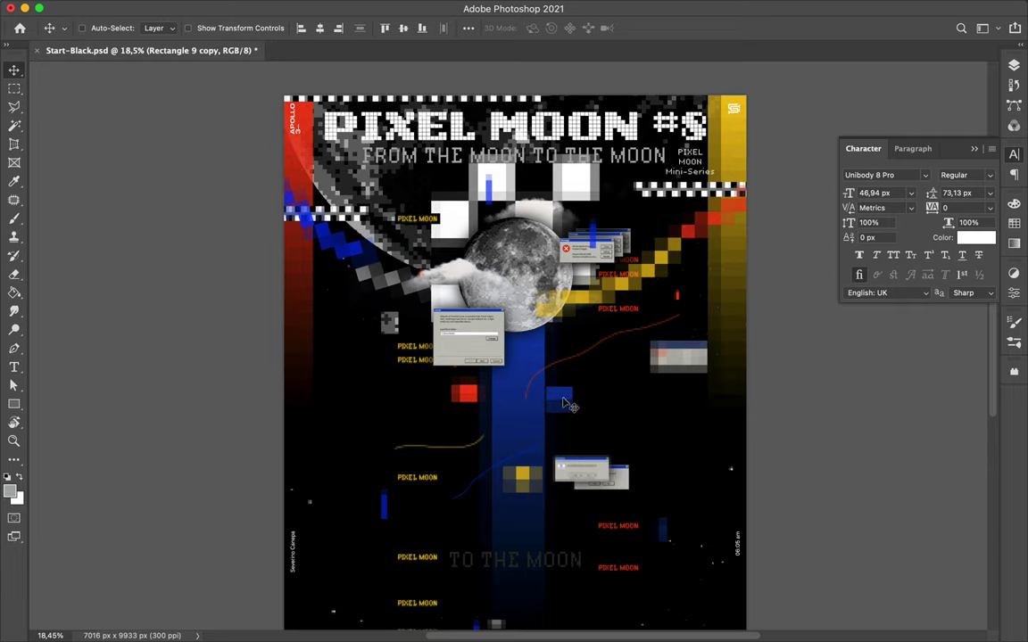
Step: Move the blue and red squares near the moon, dialog graphic upper left, alert copy upper right
left_click_drag(558, 397, 594, 192)
left_click_drag(464, 392, 428, 207)
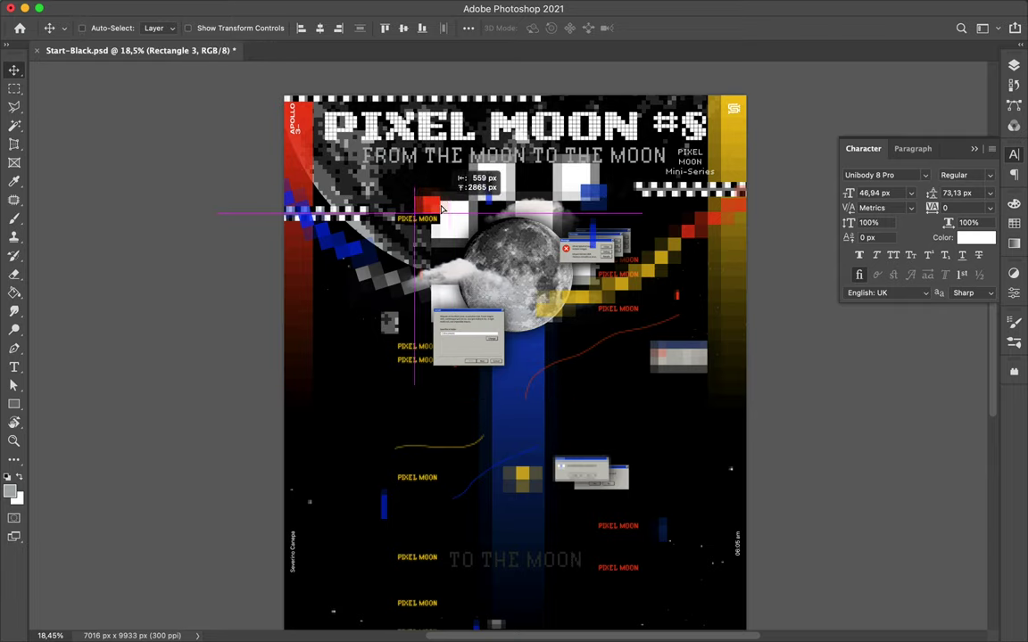
left_click_drag(522, 259, 535, 179)
left_click_drag(629, 491, 372, 192)
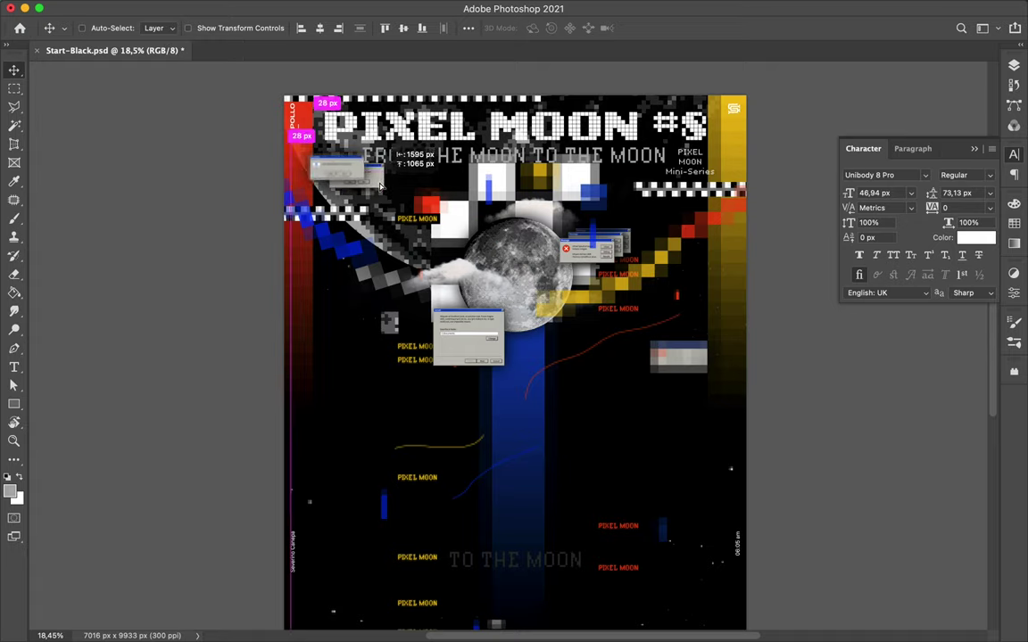
left_click_drag(678, 357, 647, 203)
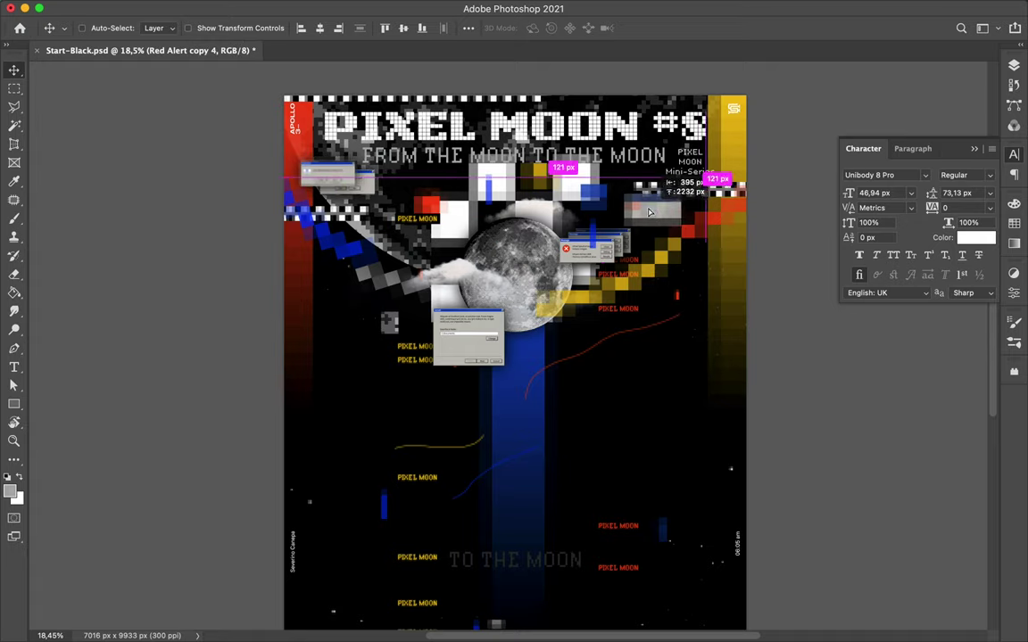
Step: Move the small blue and grey elements and the yellow and red PIXEL MOON labels higher
scroll(513, 422, "down", 3)
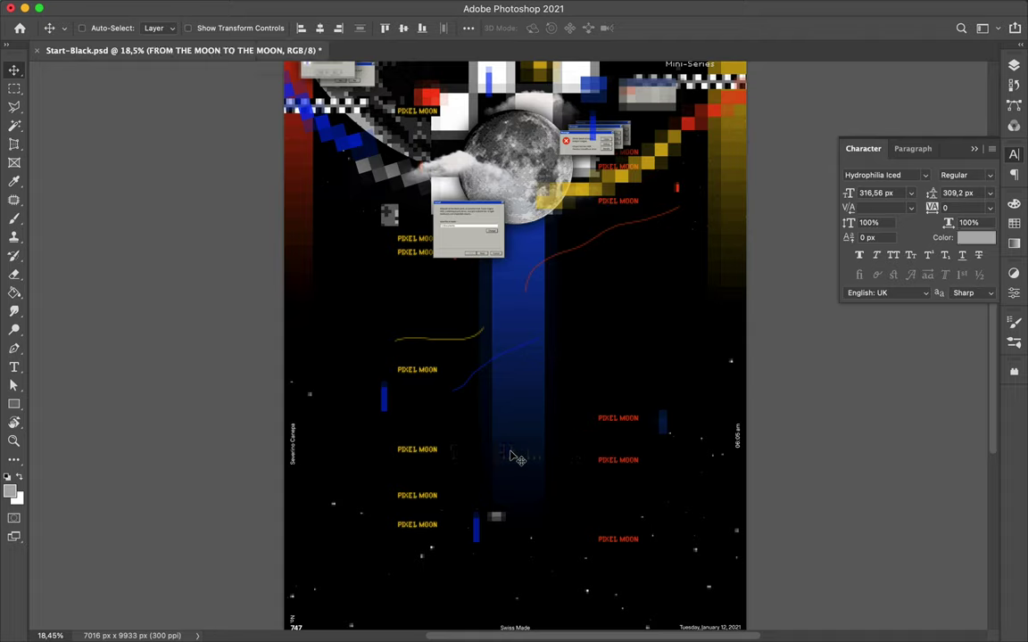
left_click(390, 409)
left_click(663, 421, "shift")
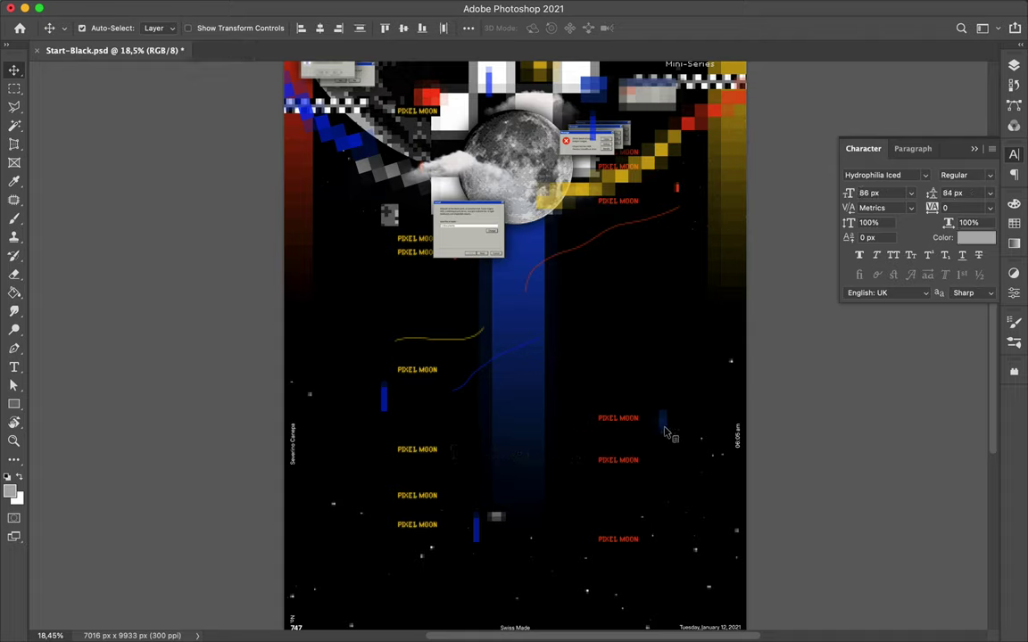
mouse_move(663, 421)
left_mouse_down()
mouse_move(678, 207)
mouse_move(660, 165)
left_mouse_up()
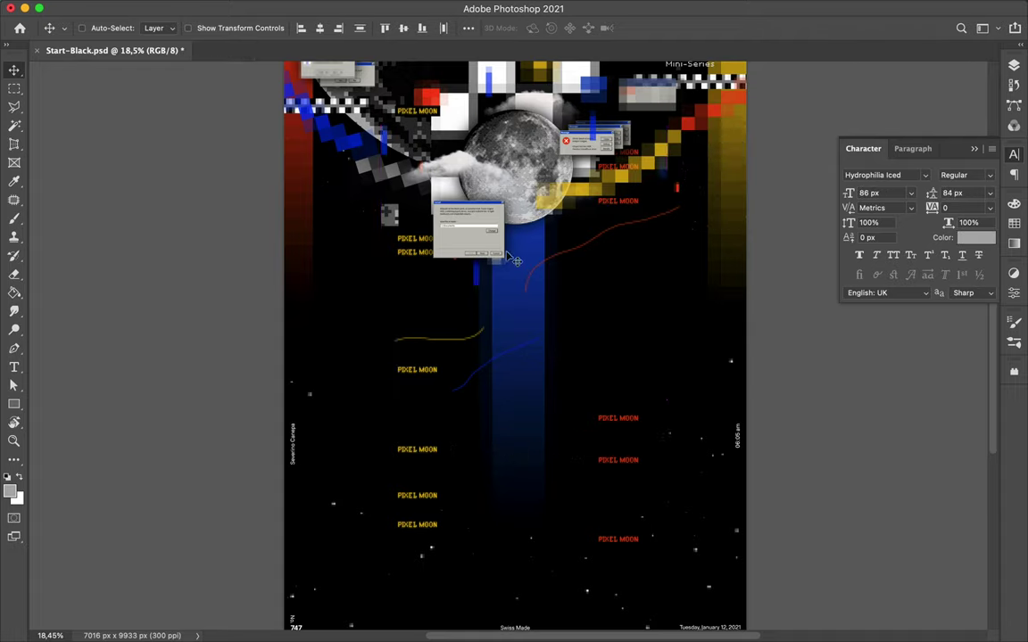
left_click_drag(500, 192, 557, 228)
left_click_drag(426, 456, 427, 278)
left_click_drag(622, 546, 620, 318)
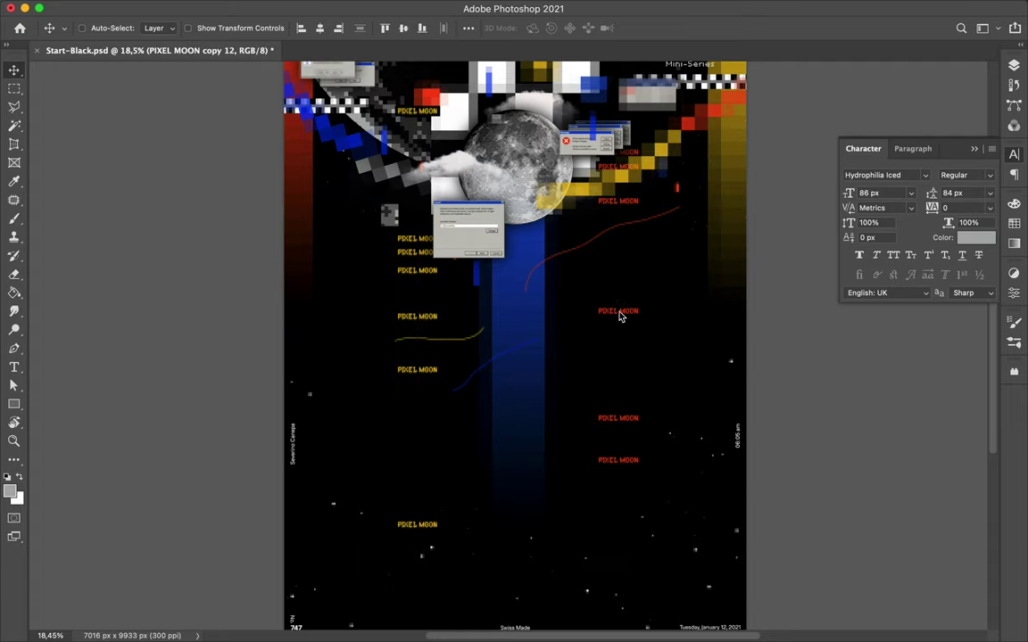
Step: Add a new empty layer and switch to the Brush tool for painting dots
key("F7")
scroll(892, 402, "down", 5)
left_click(866, 527)
key("b")
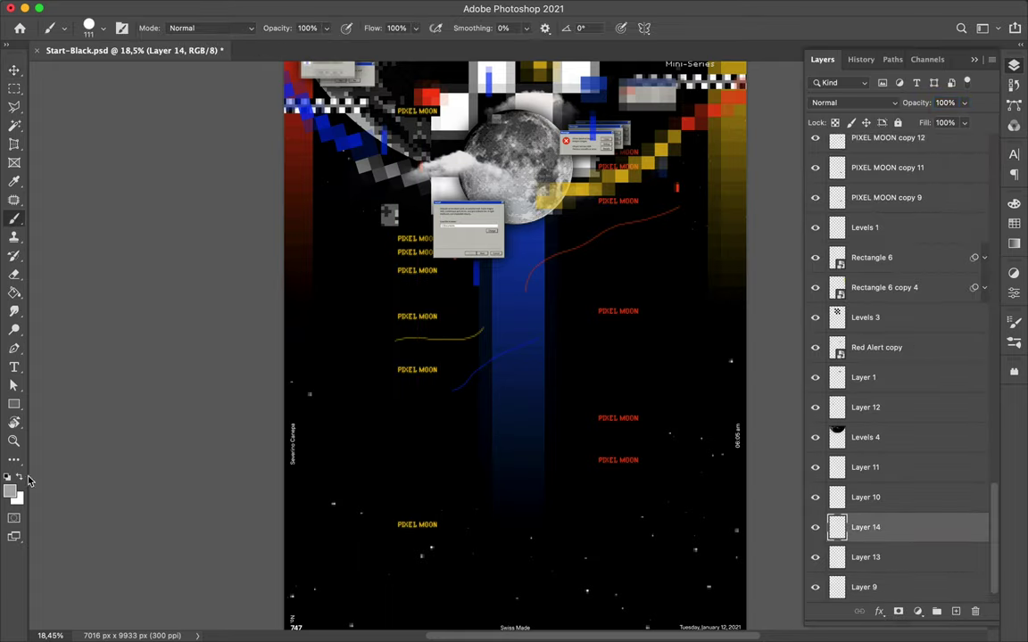
Step: Paint white dots and pixelate them with the Mosaic filter
left_click(406, 446)
left_click(334, 8)
mouse_move(342, 230)
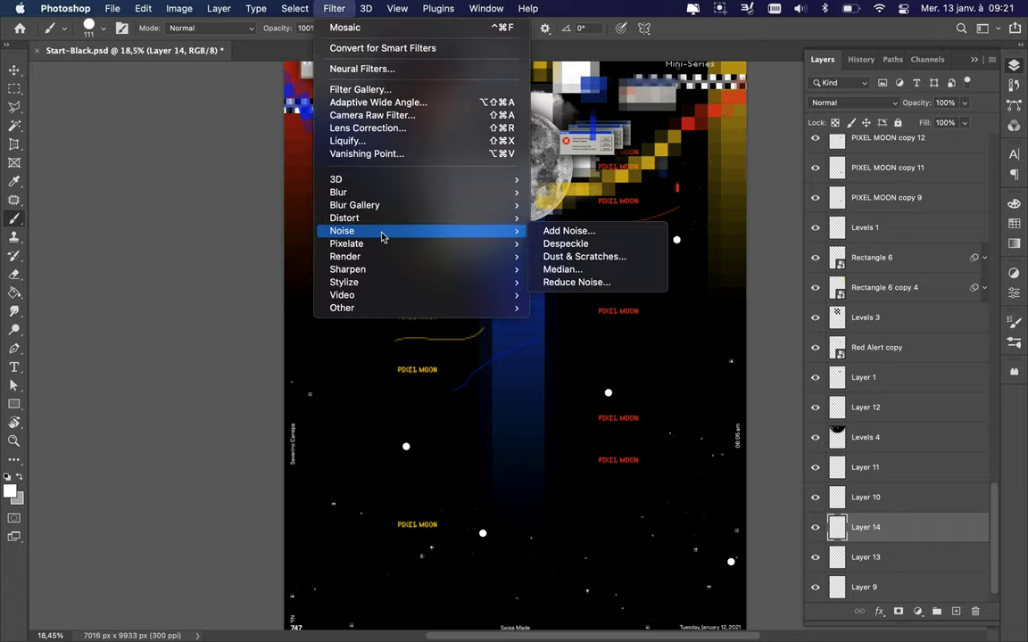
left_click(535, 284)
left_click(187, 36)
Step: Paint smaller dots on a new layer and apply Mosaic to them too
key("ctrl+shift+alt+n")
right_click(710, 248)
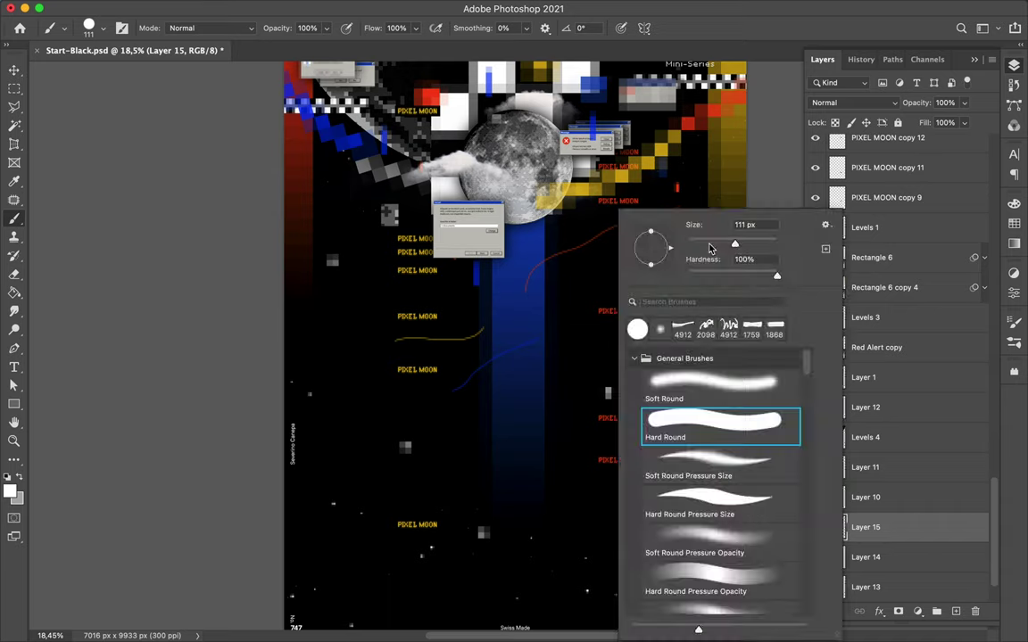
key("Return")
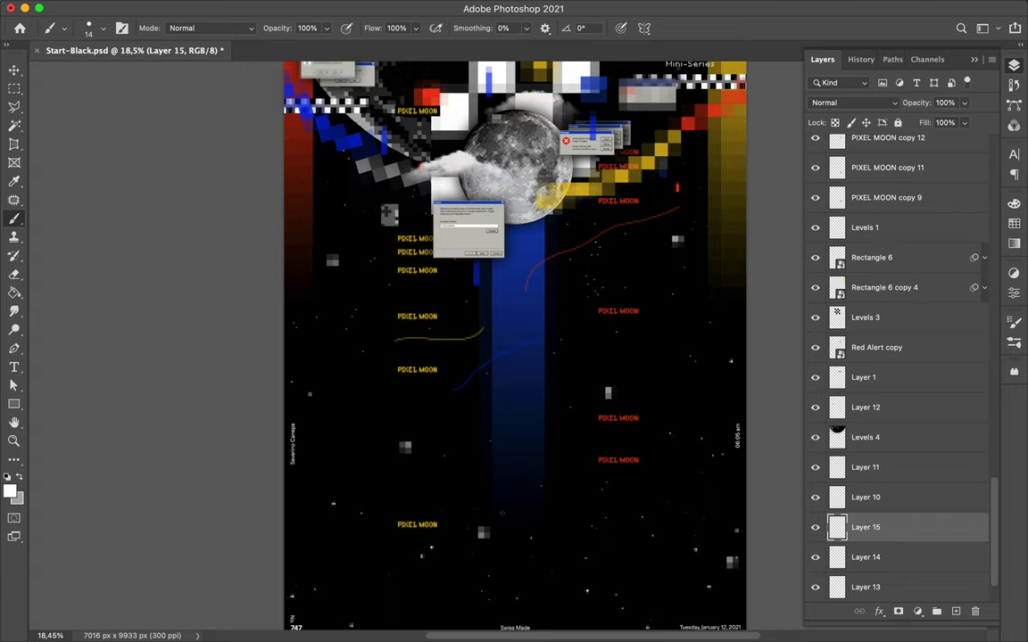
left_click(333, 9)
left_click(608, 284)
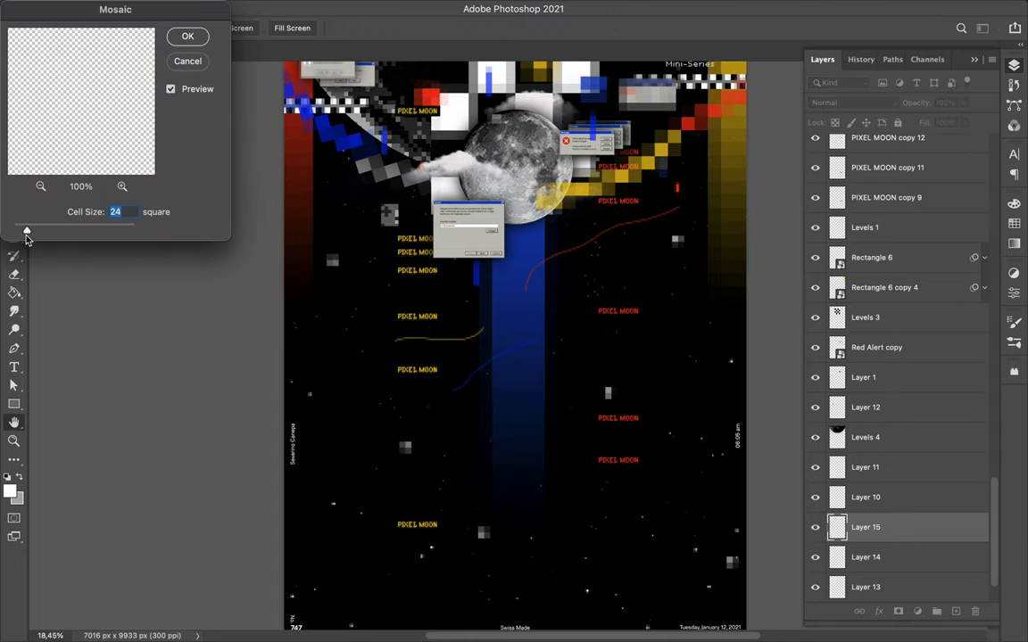
left_click(188, 37)
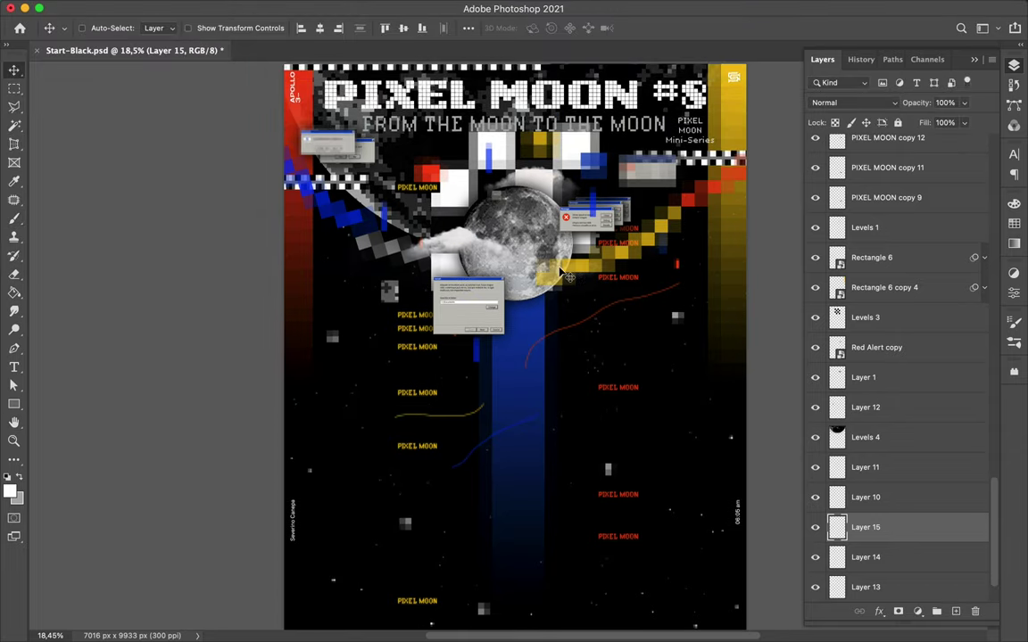
Step: Save the poster and begin editing the 747 issue number
scroll(564, 274, "down", 1)
left_click(426, 287)
key("ctrl+s")
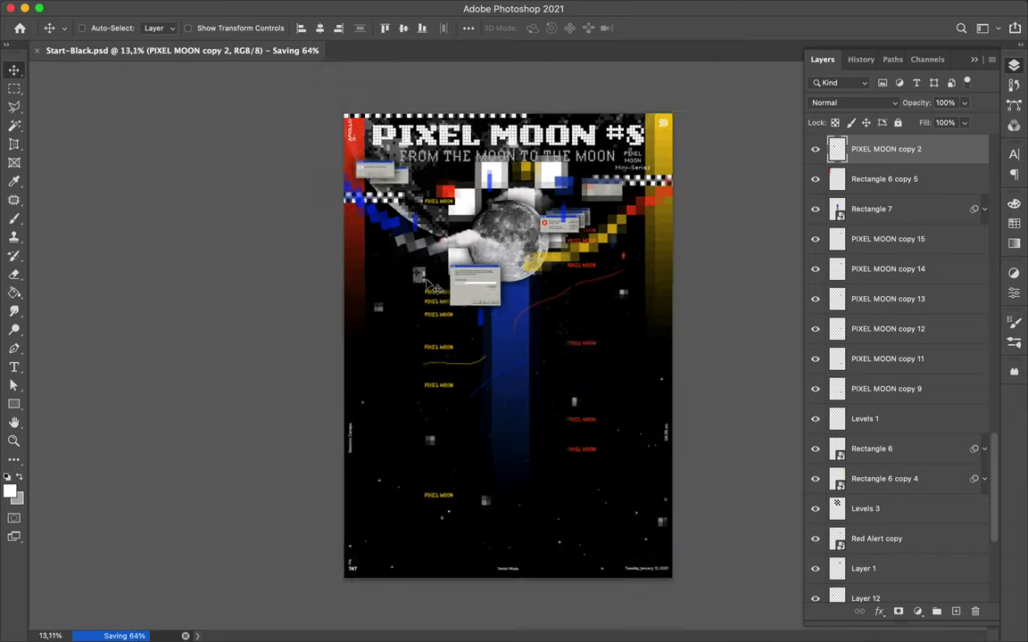
key("t")
scroll(432, 288, "up", 2)
left_click(268, 578)
Step: Update the footer to 748, Wednesday, January 13, 2021, the time to 09:03 am, and save
key("BackSpace")
type("8")
scroll(670, 108, "right", 3)
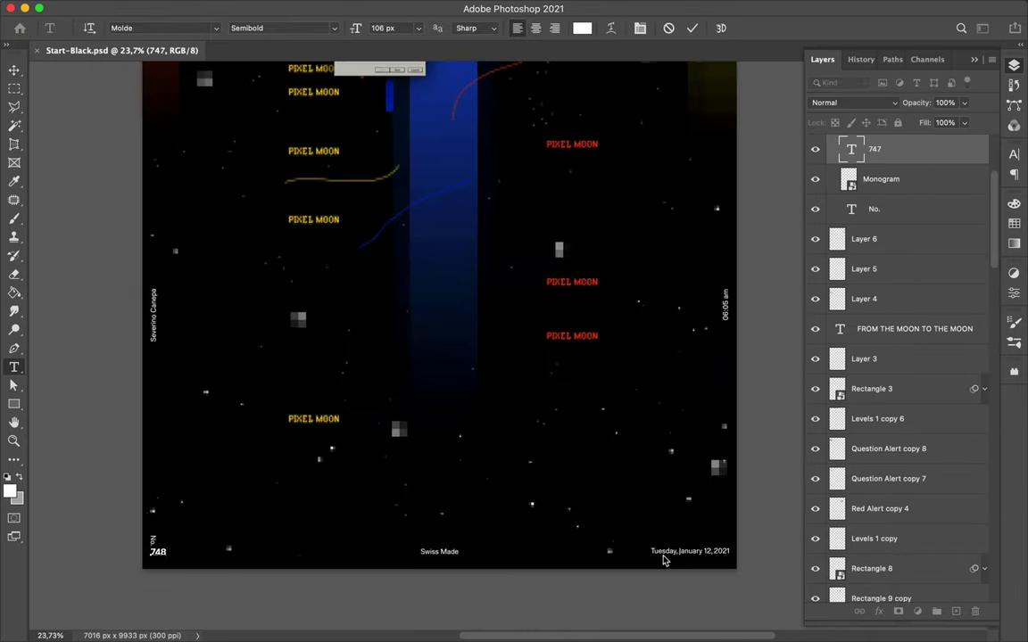
left_click(662, 550)
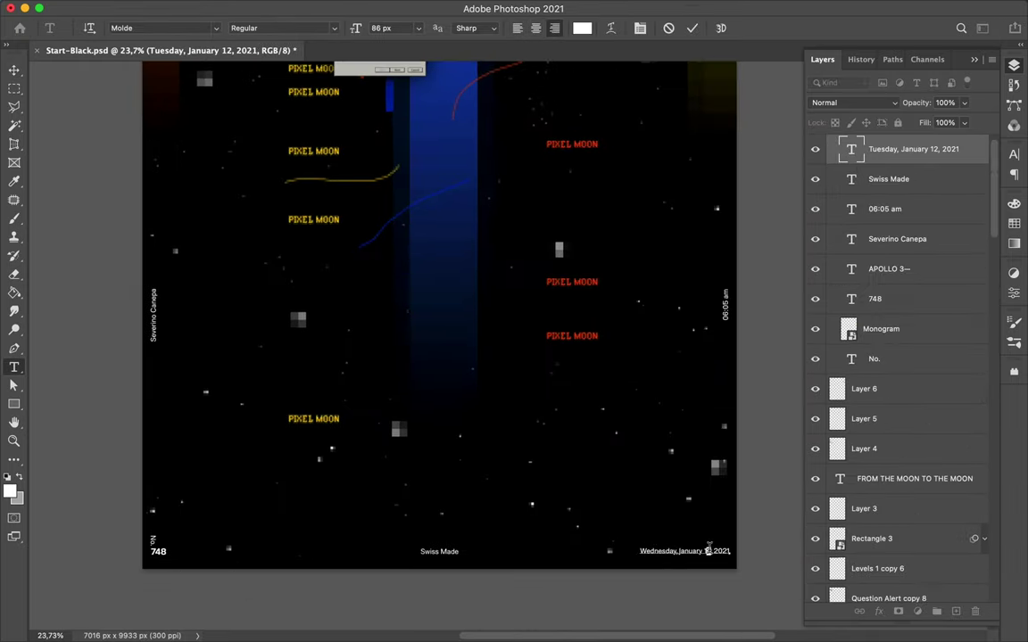
left_click(726, 308)
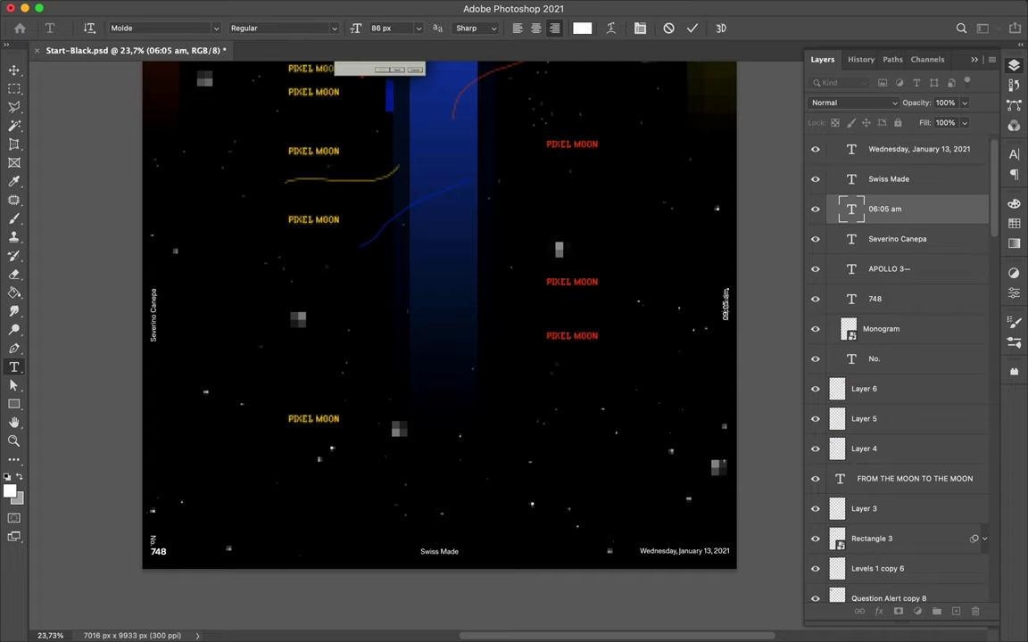
key("Escape")
key("super+0")
key("super+s")
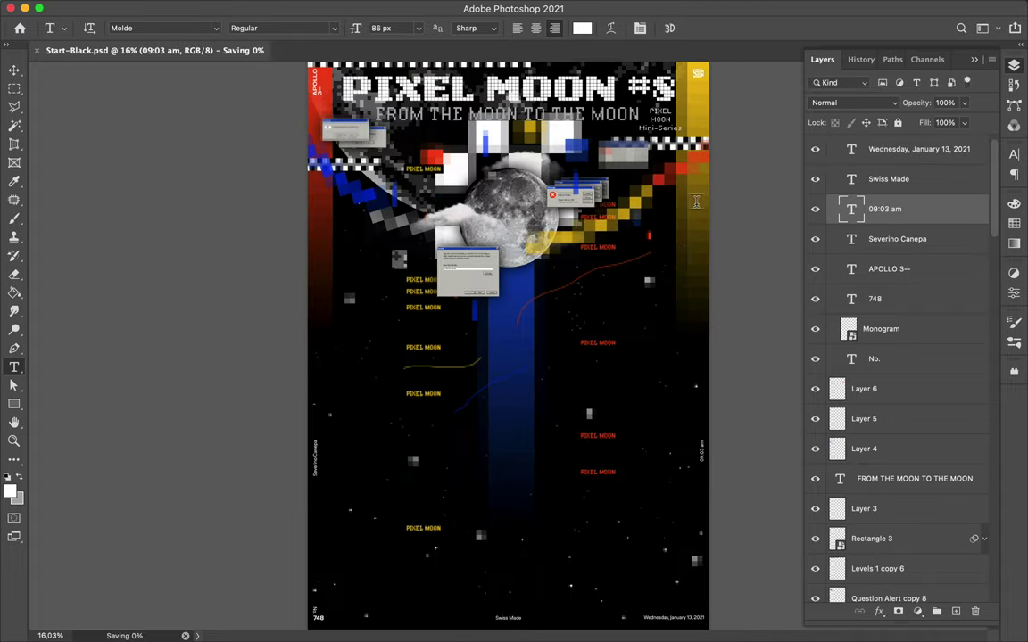
Step: Duplicate the small pixel block lower on the poster near the beam
key("v")
left_click(683, 201, "super")
left_click_drag(683, 201, 678, 419)
Step: Copy a piece of the checkered strip onto its own layer and pixelate it with Mosaic
key("m")
mouse_move(552, 343)
left_mouse_down()
mouse_move(592, 384)
mouse_move(494, 344)
mouse_move(593, 277)
left_mouse_up()
key("super+j")
key("v")
left_click(334, 8)
mouse_move(346, 243)
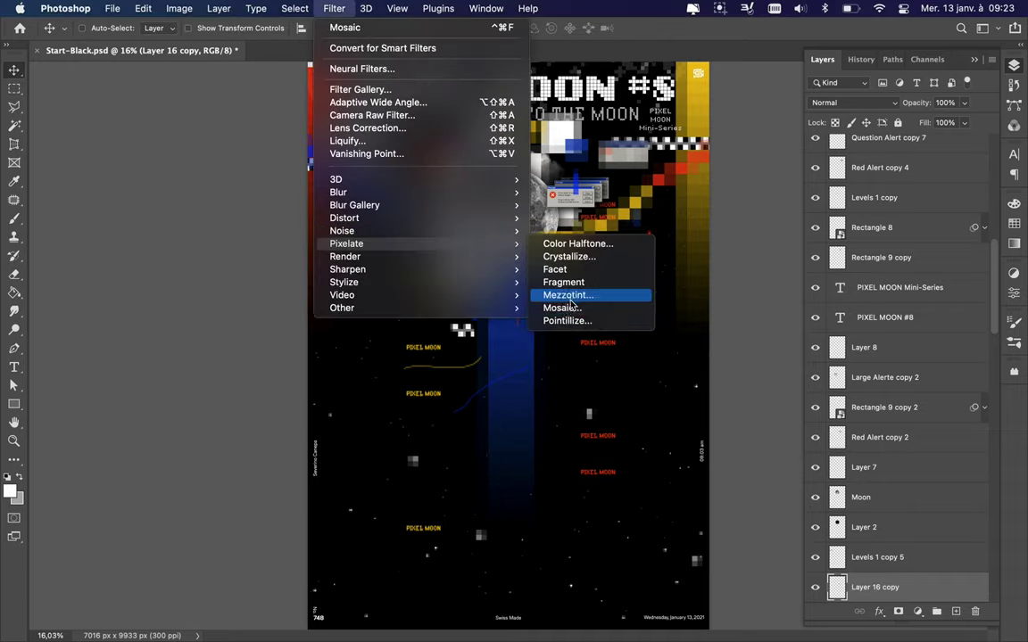
left_click(546, 305)
left_click(188, 37)
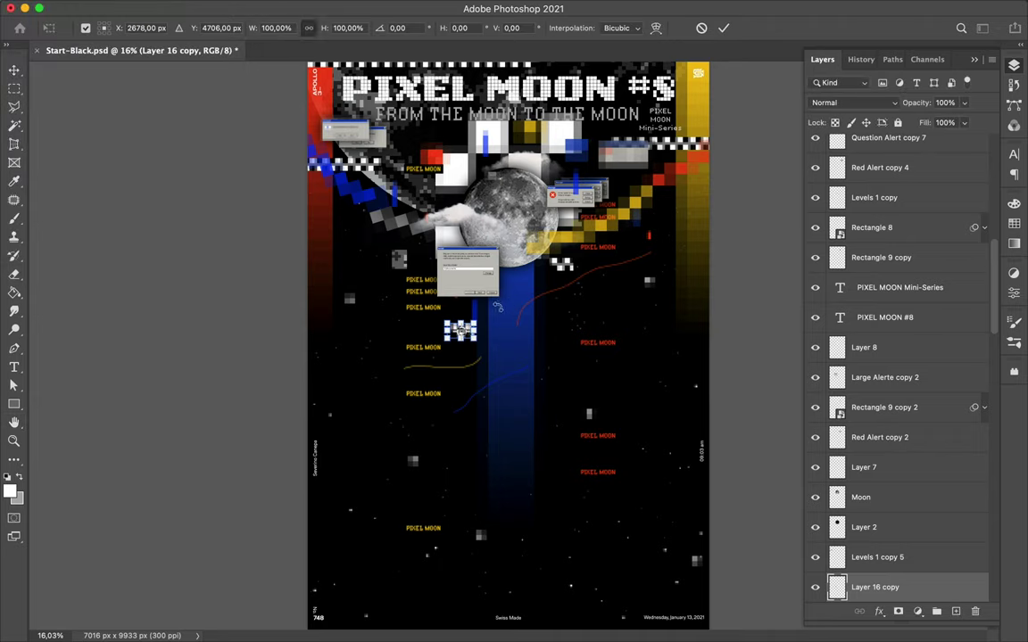
type("-90")
Step: Place the mosaic checker copies by the title's top right and upper left, then save
left_click_drag(461, 331, 457, 303)
left_click_drag(916, 589, 893, 169)
mouse_move(457, 299)
left_mouse_down("alt")
mouse_move(625, 80)
mouse_move(420, 183)
left_mouse_up("alt")
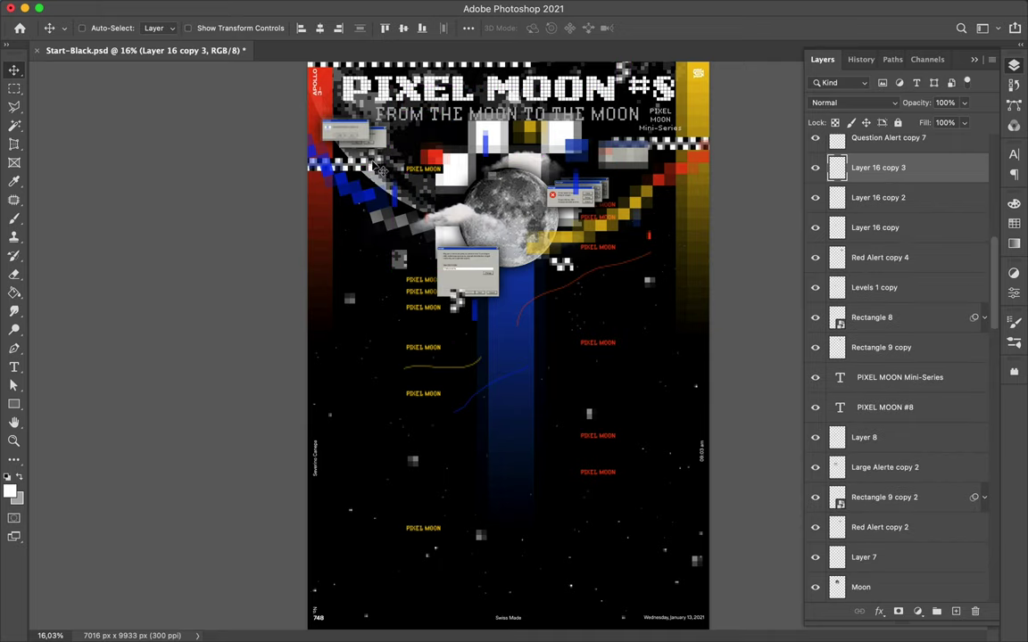
key("ctrl+s")
left_click(708, 7)
left_click(754, 41)
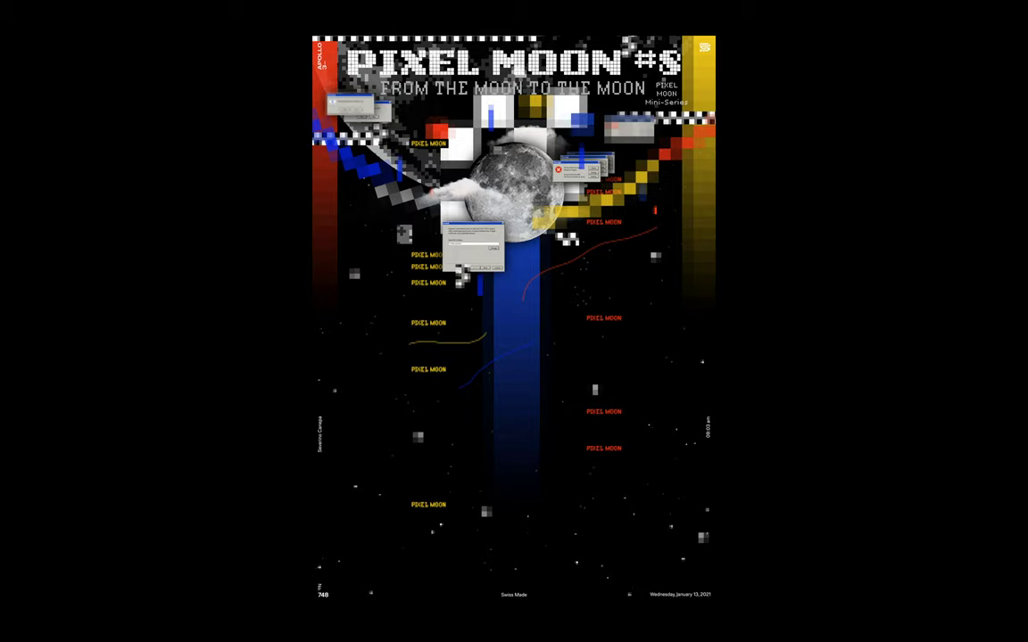